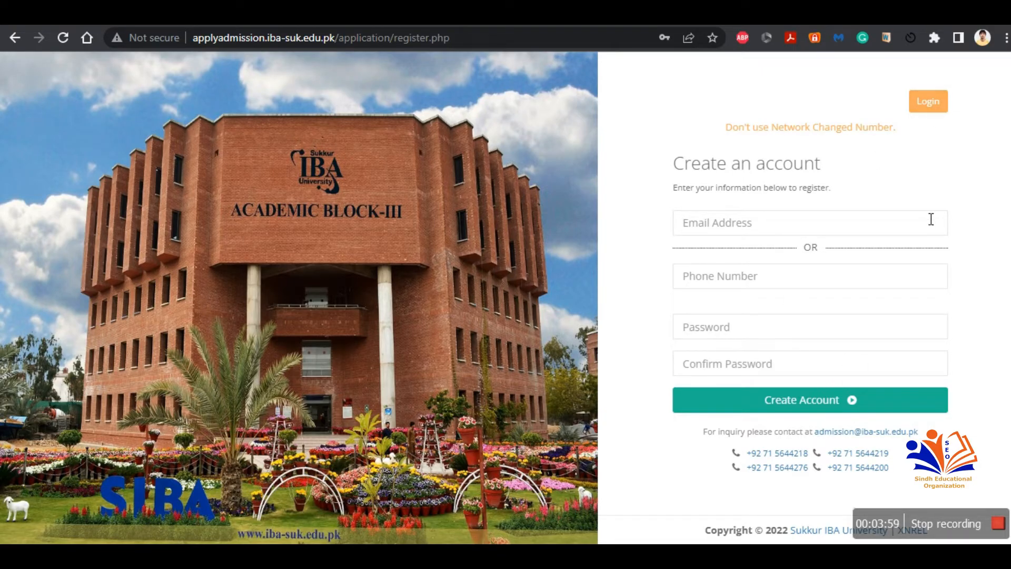
Step: Log in to the admission portal using the saved email and password credentials
left_click(922, 110)
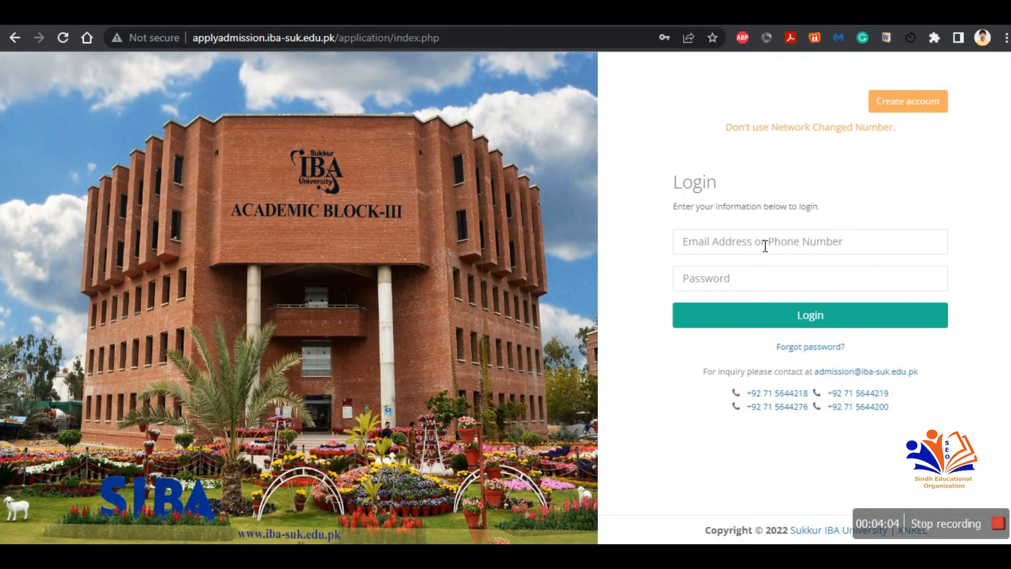
left_click(765, 246)
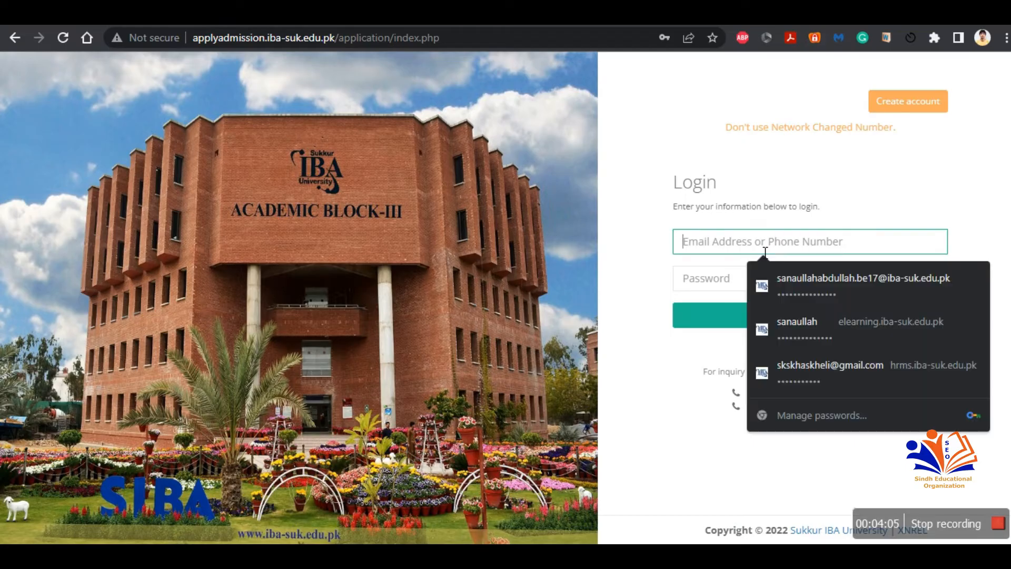
left_click(794, 270)
left_click(773, 327)
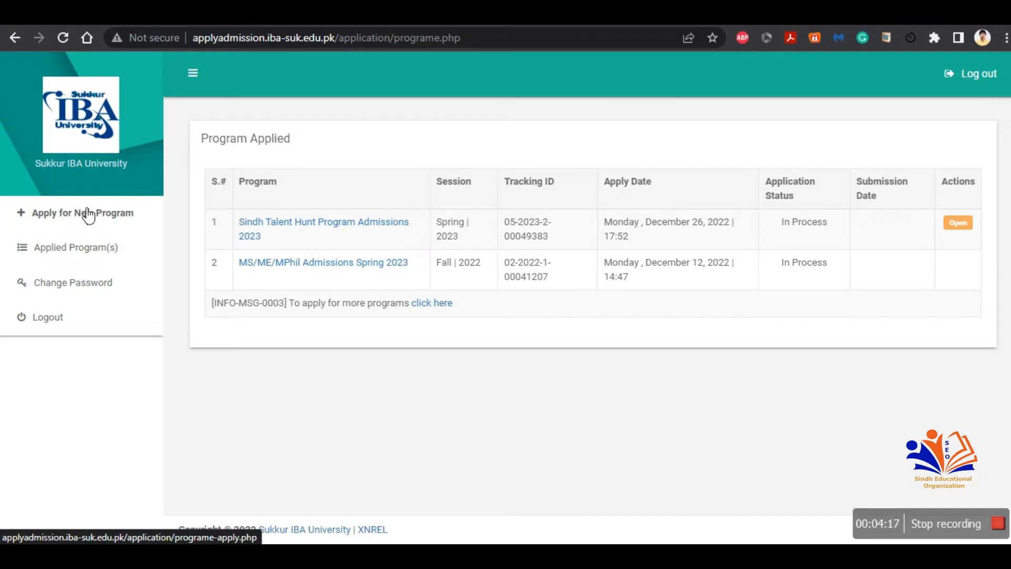
Step: Try to apply for the Sindh Talent Hunt Program Admissions 2023 as a new program
left_click(87, 213)
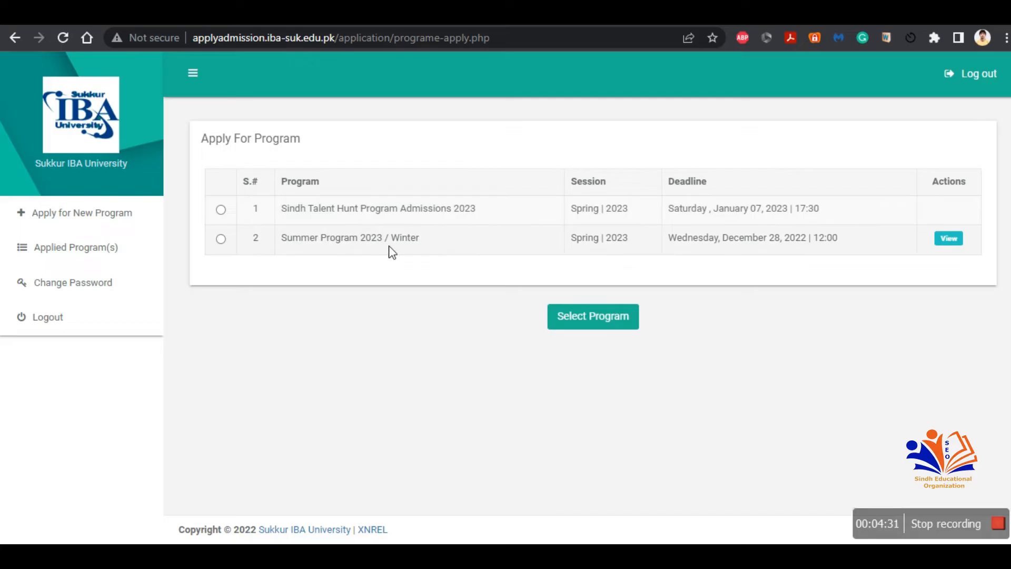
left_click(222, 210)
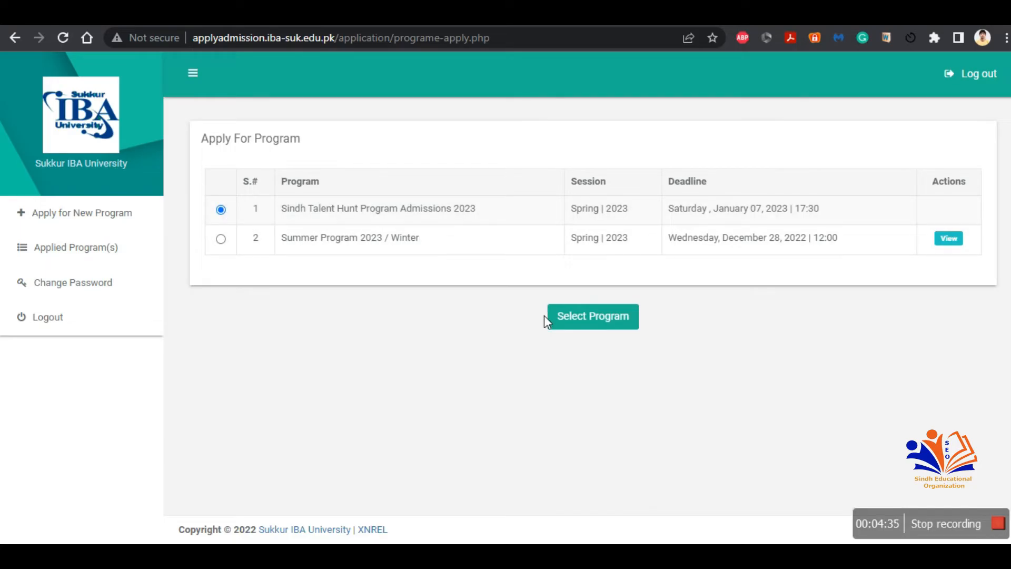
left_click(579, 327)
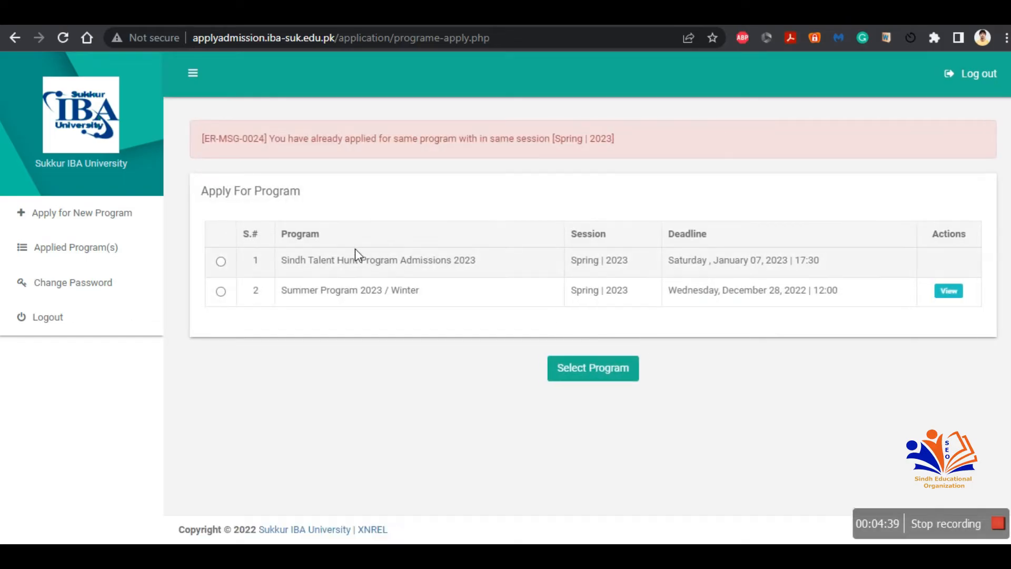
Step: Open the Program of Study section of the Sindh Talent Hunt Program Admissions 2023 application
left_click(102, 249)
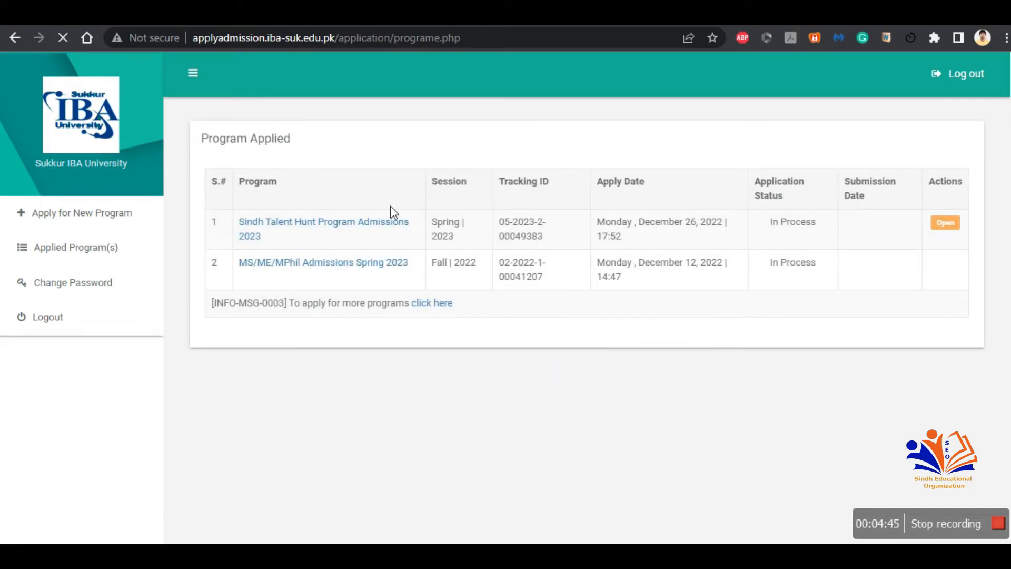
left_click(373, 232)
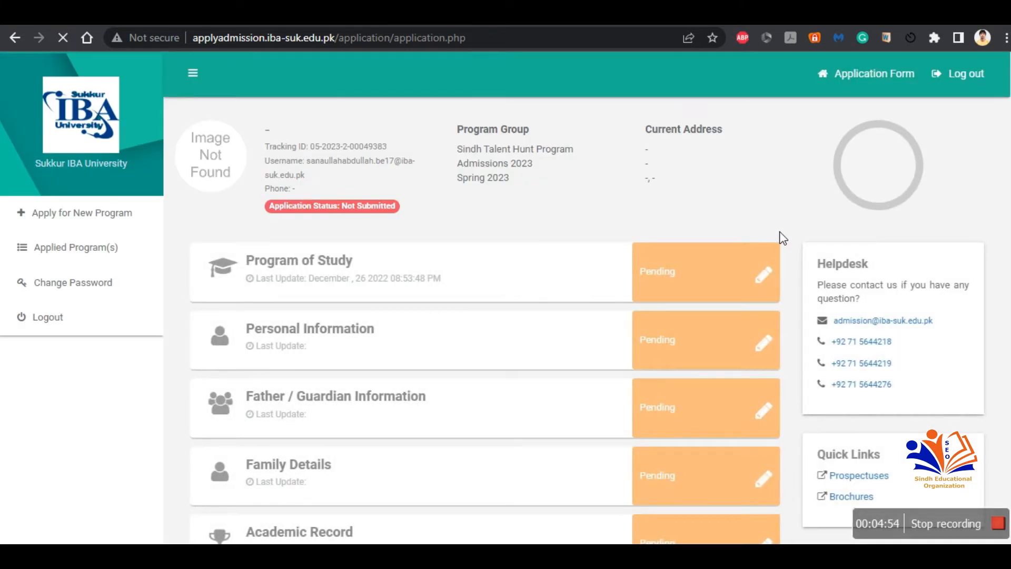
scroll(429, 294, "down", 7)
scroll(429, 293, "up", 7)
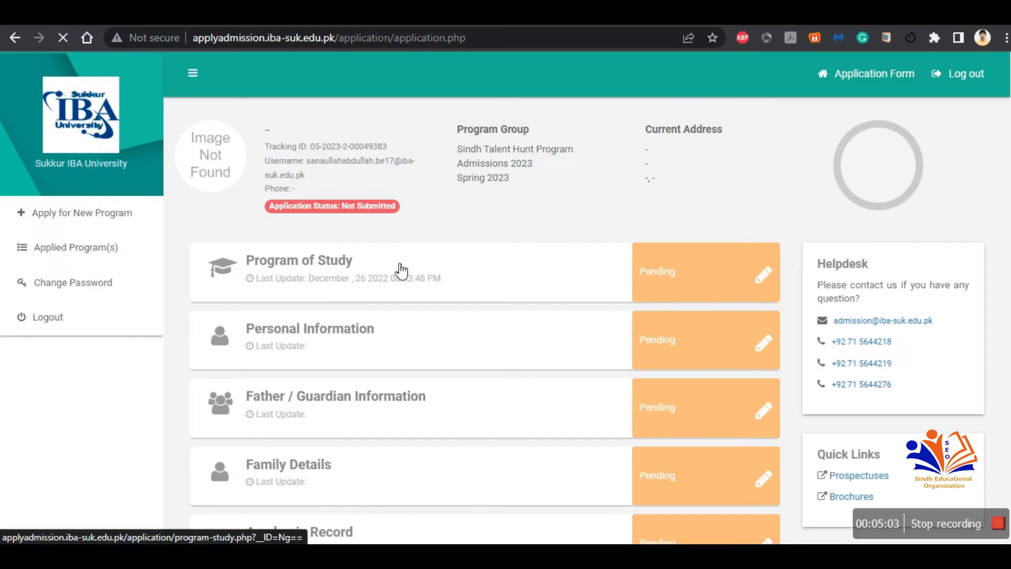
left_click(760, 290)
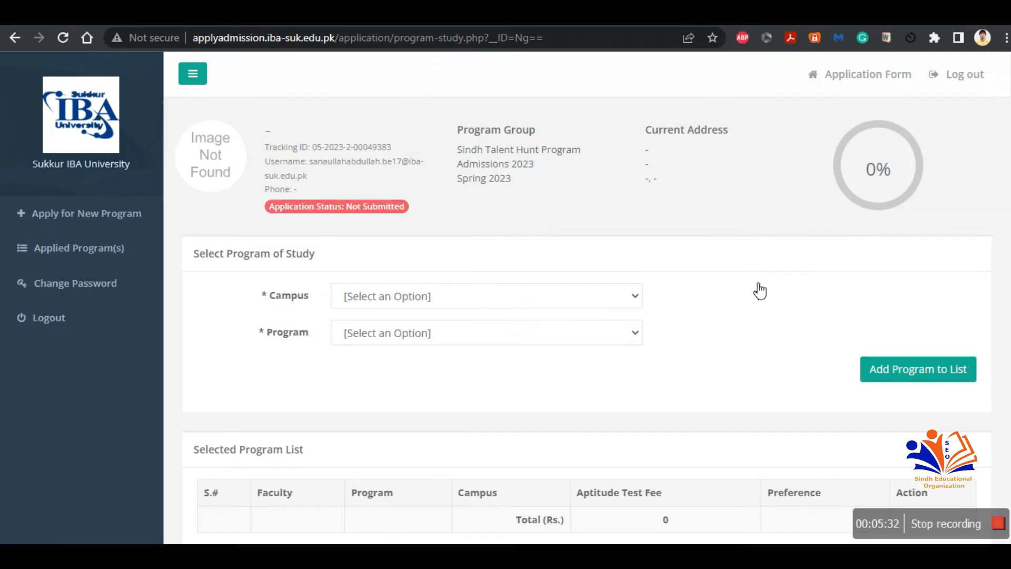
Step: Review the program advertisement PDF in the other tab for offered programs and eligibility criteria
left_click(390, 15)
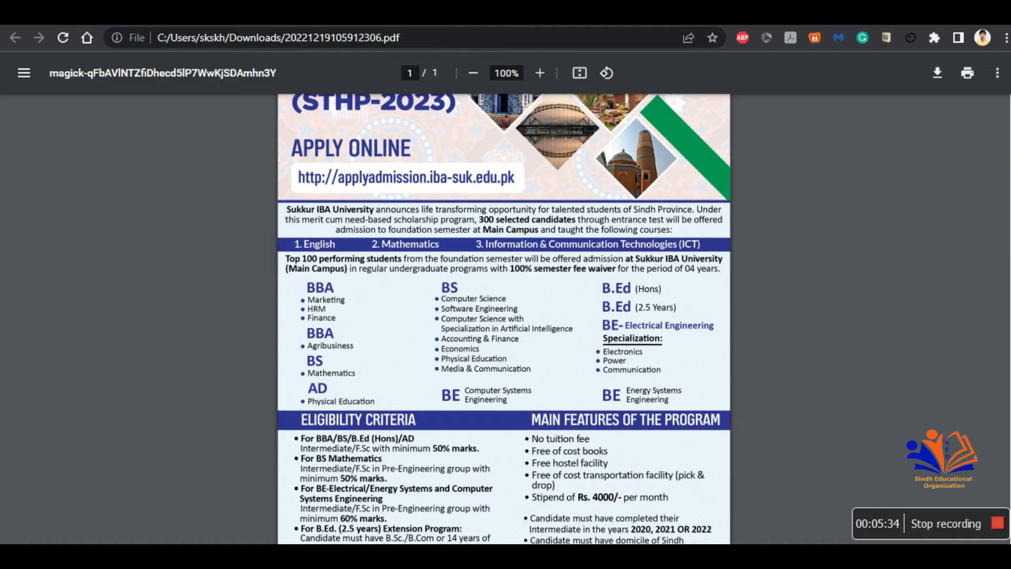
scroll(381, 372, "down", 2)
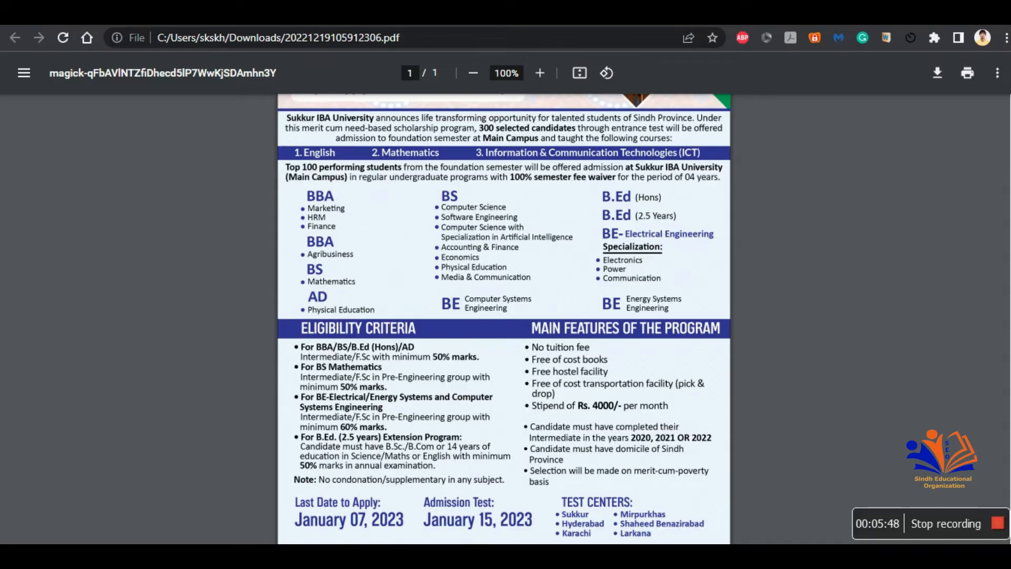
left_click(506, 14)
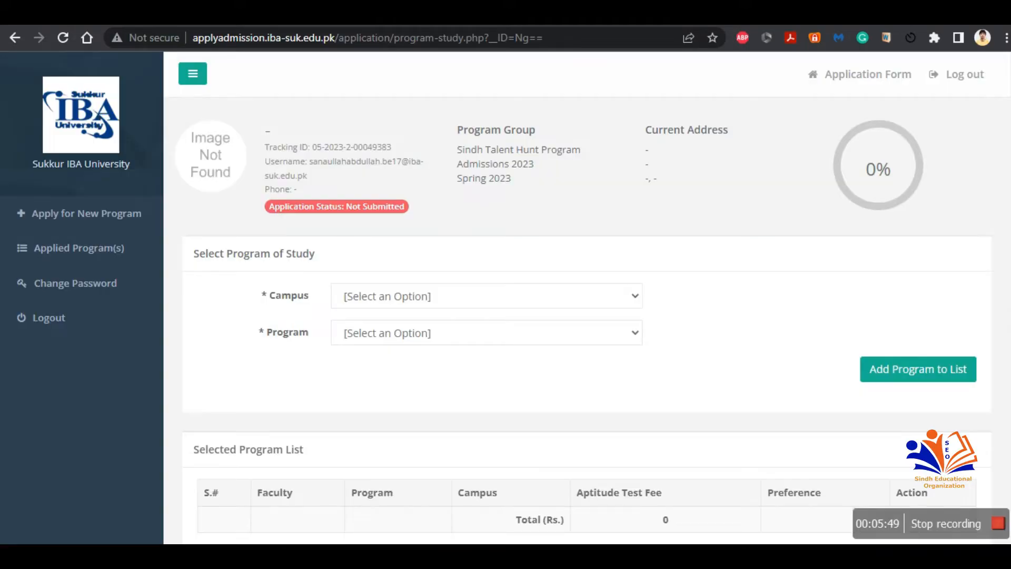
Step: Add BS (Computer Science) at Main Campus to the selected program list
left_click(463, 295)
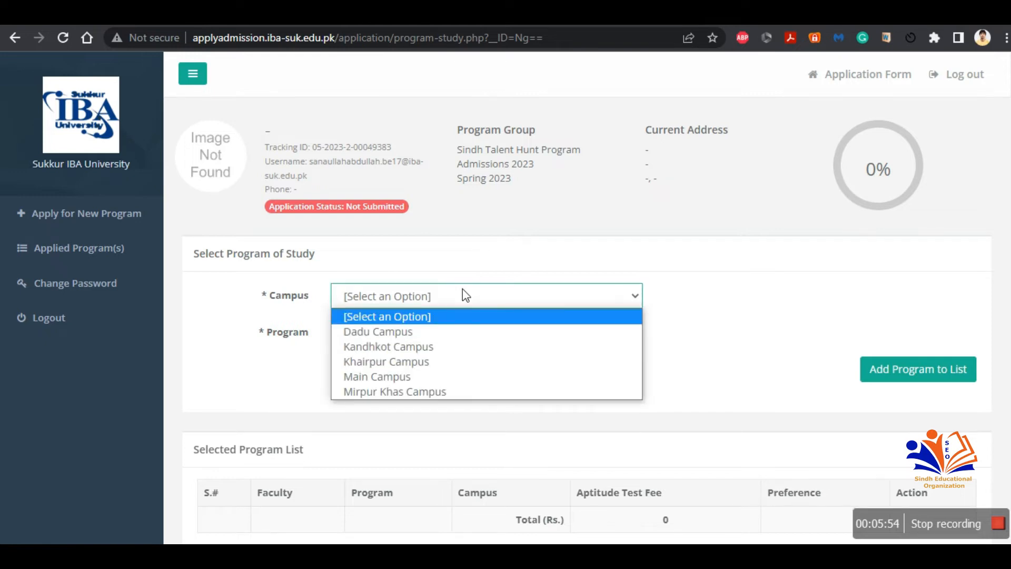
left_click(443, 375)
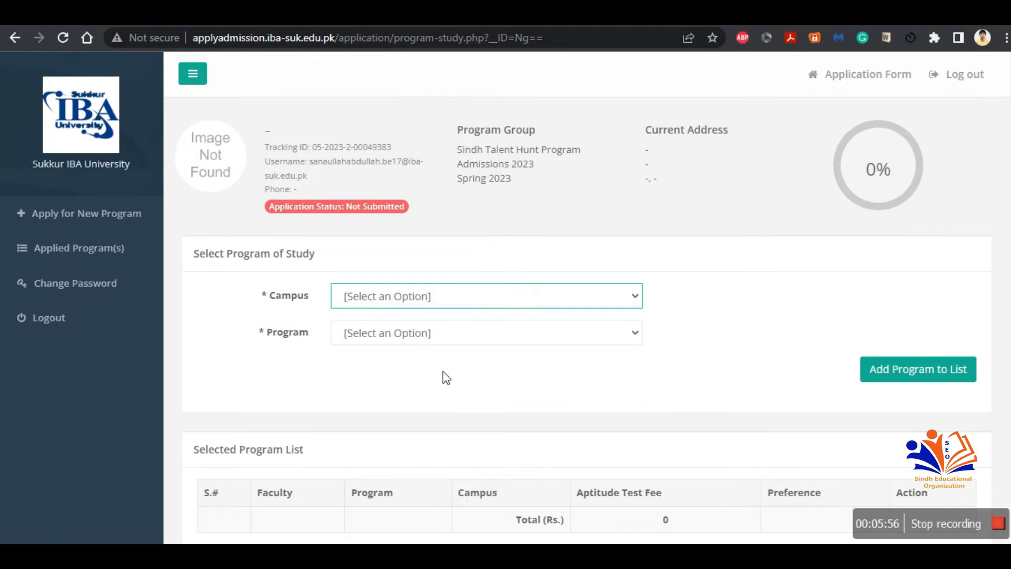
left_click(397, 332)
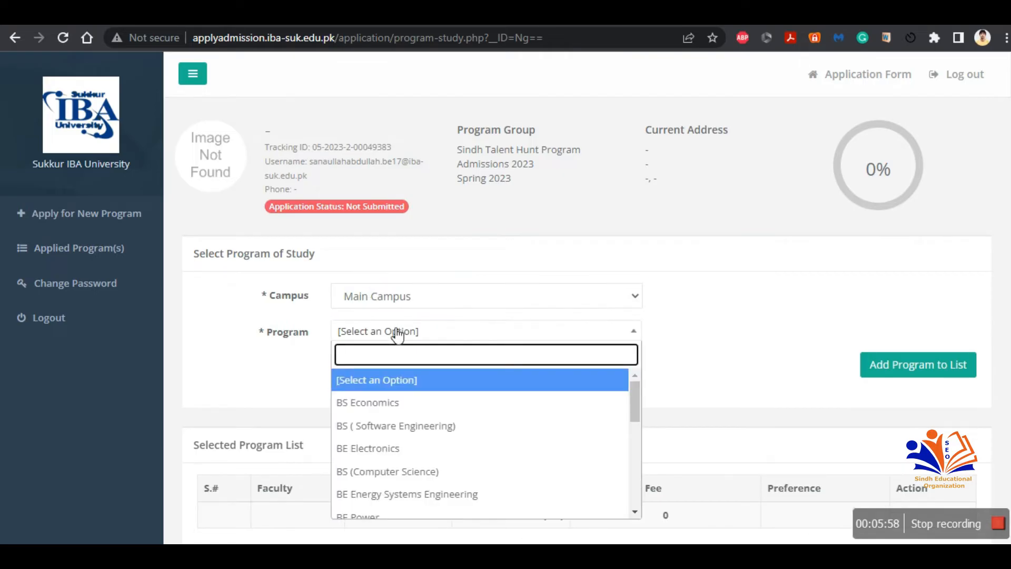
left_click(408, 471)
left_click(903, 383)
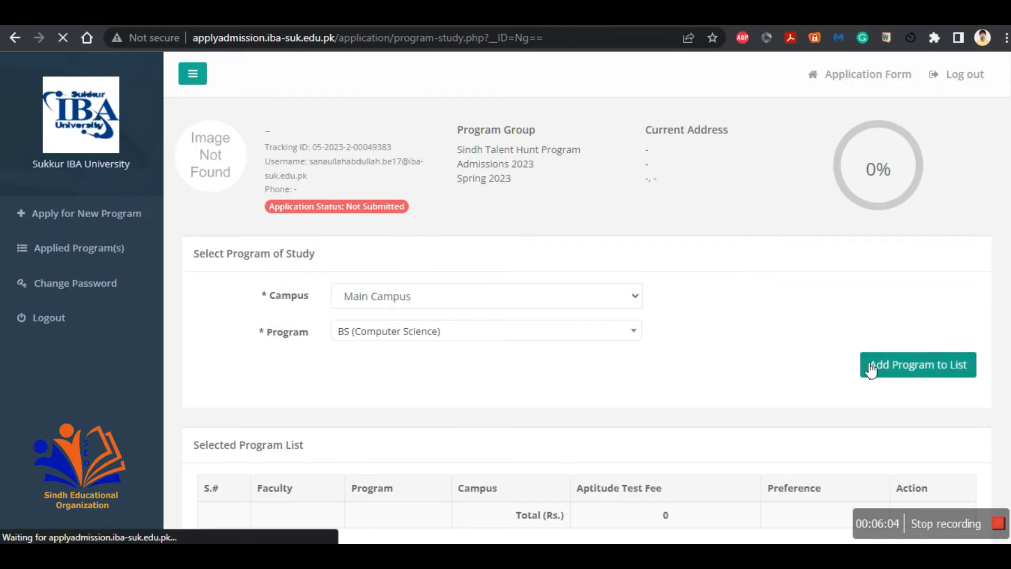
scroll(757, 309, "down", 2)
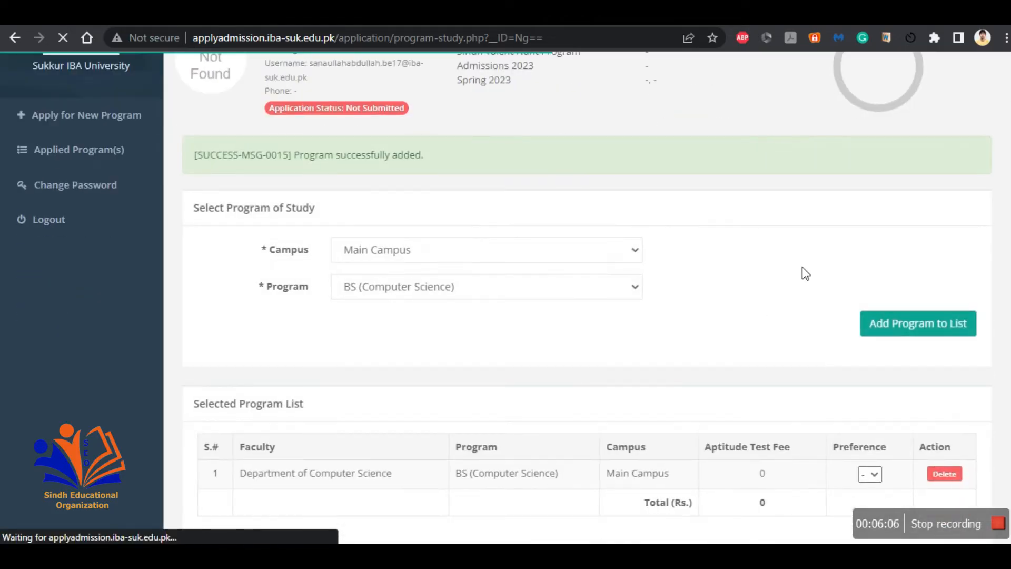
scroll(802, 268, "down", 1)
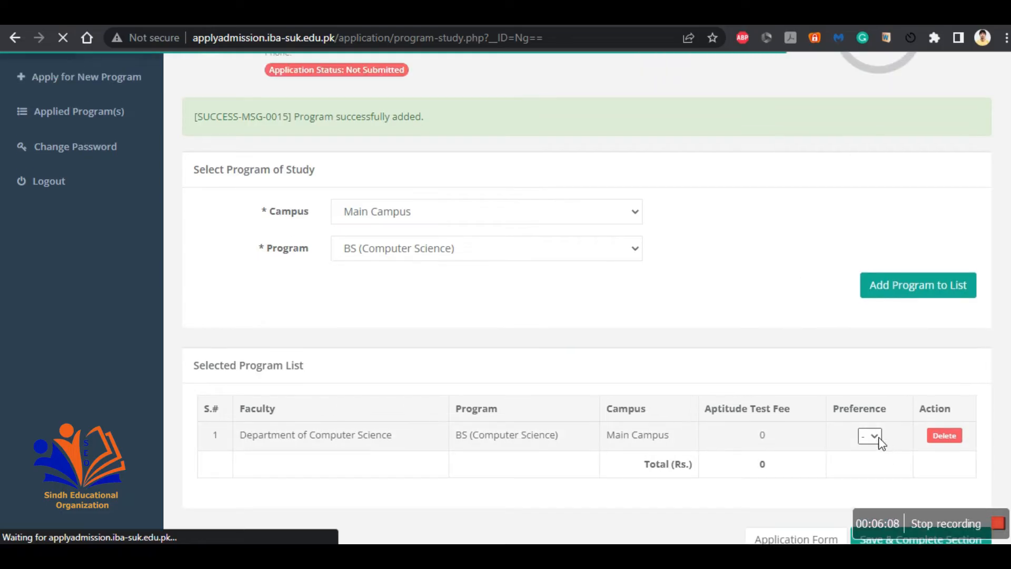
Step: Set the BS (Computer Science) program's preference to 1
left_click(875, 436)
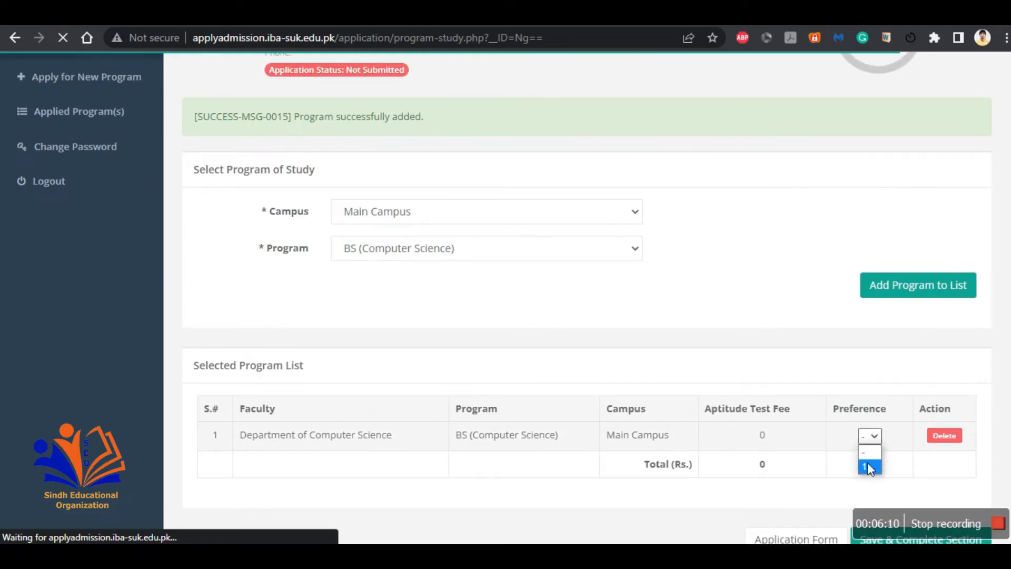
left_click(868, 462)
left_click(772, 462)
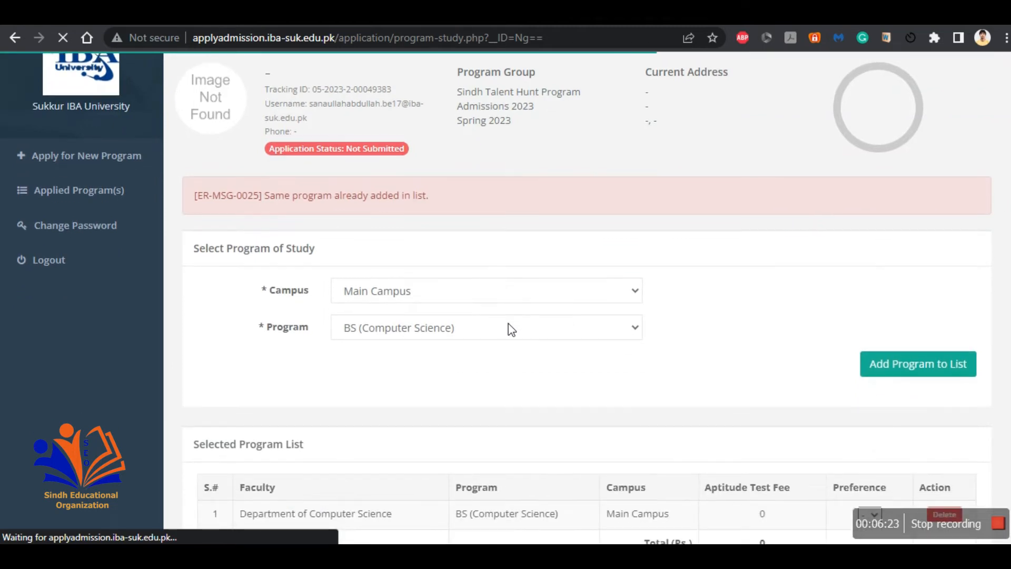
Step: Try to add BE (Computer Systems Engineering) at Main Campus as another program with preference 1
left_click(508, 328)
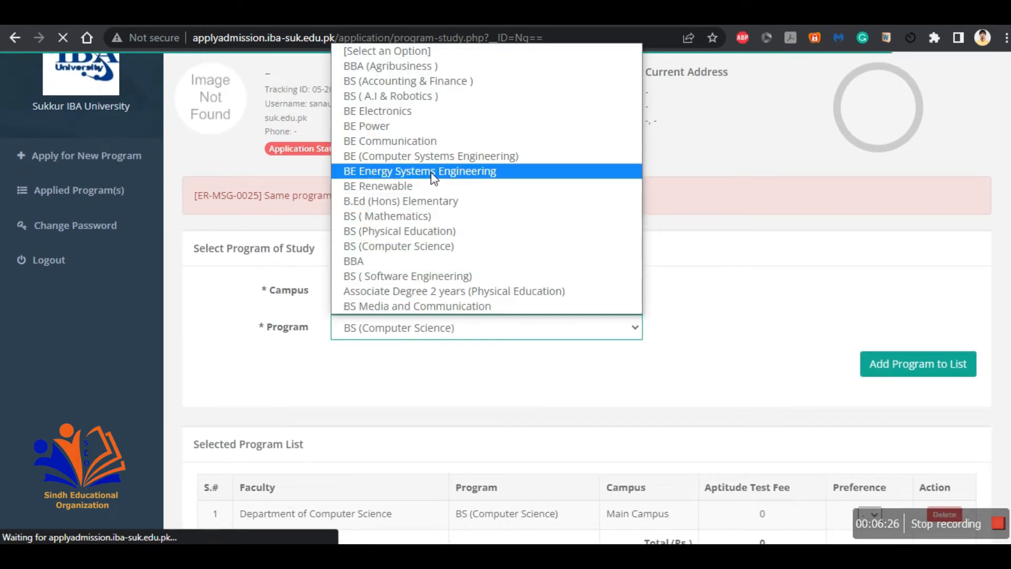
left_click(431, 158)
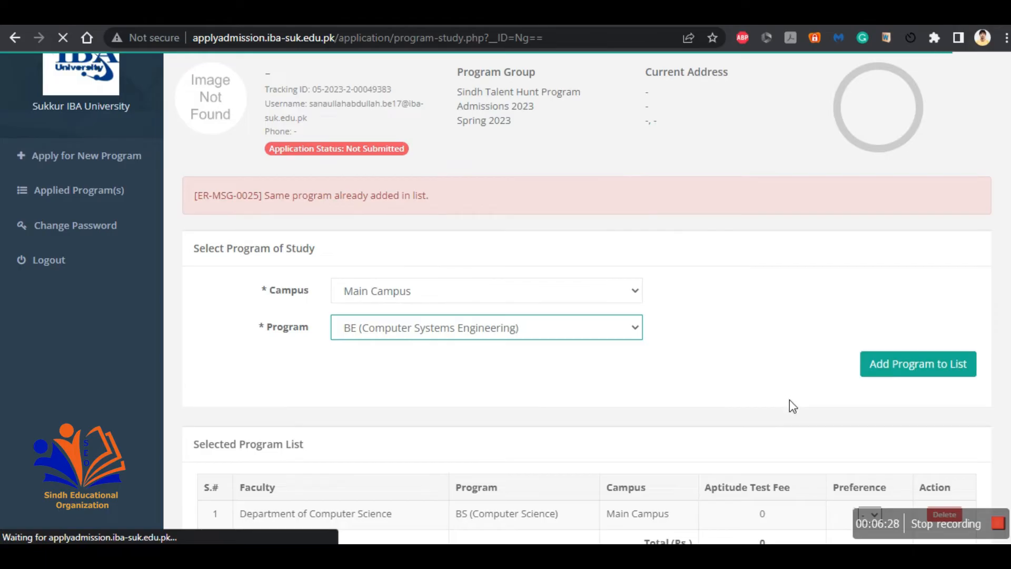
scroll(789, 400, "down", 3)
left_click(870, 357)
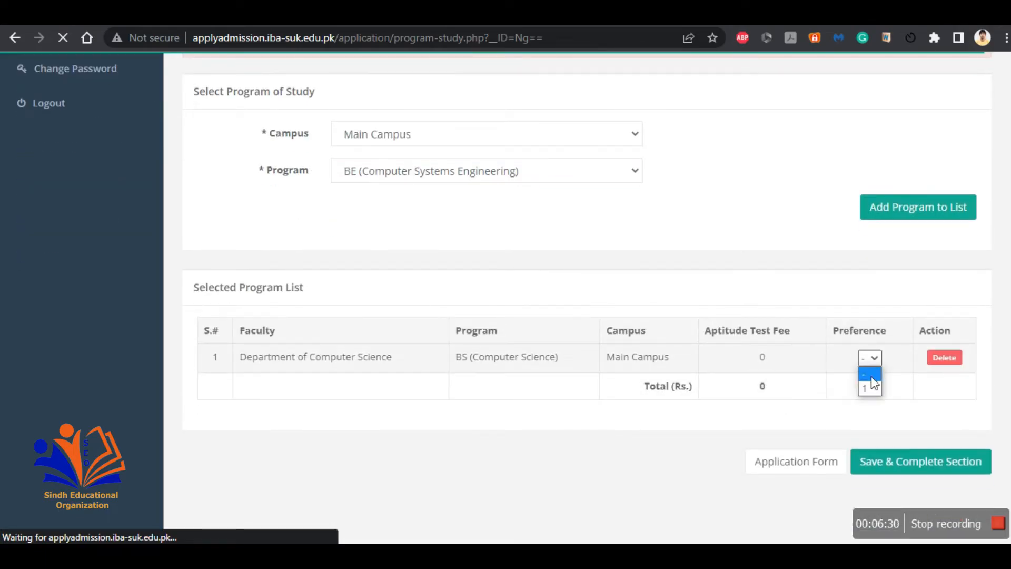
left_click(873, 387)
left_click(906, 244)
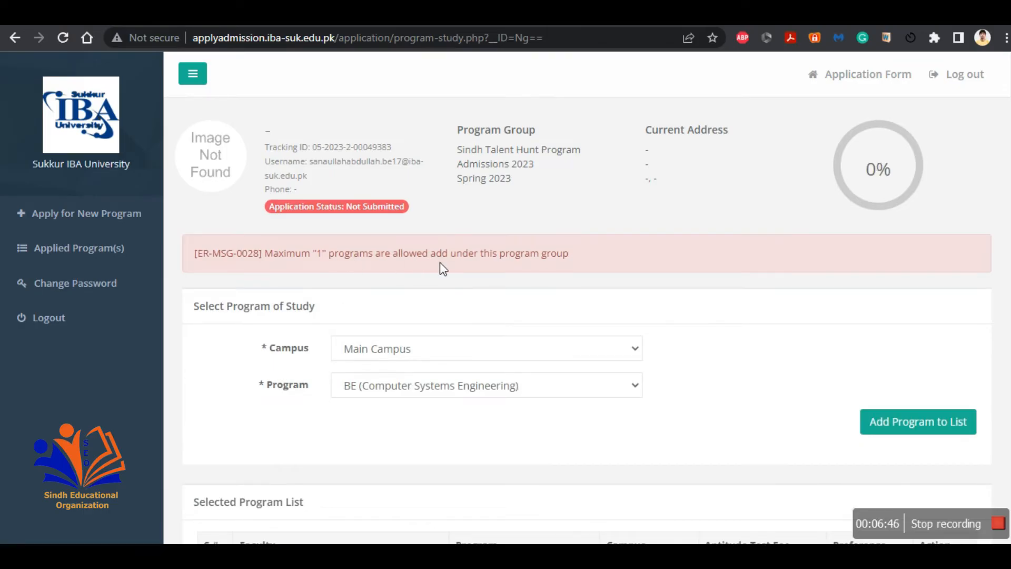
Step: Set the BS (Computer Science) preference to 1 and save and complete the Program of Study section
scroll(442, 268, "down", 3)
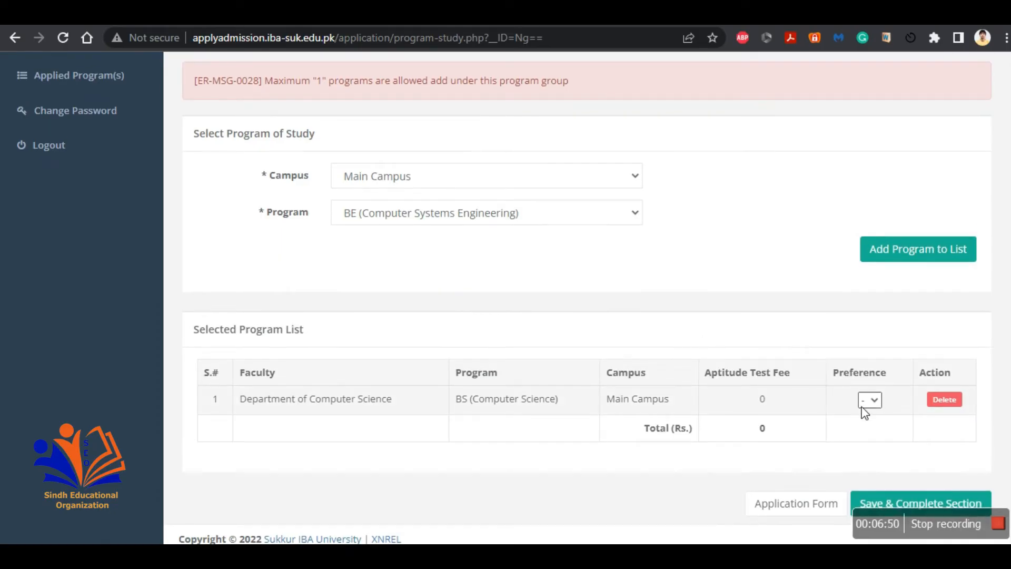
left_click(871, 400)
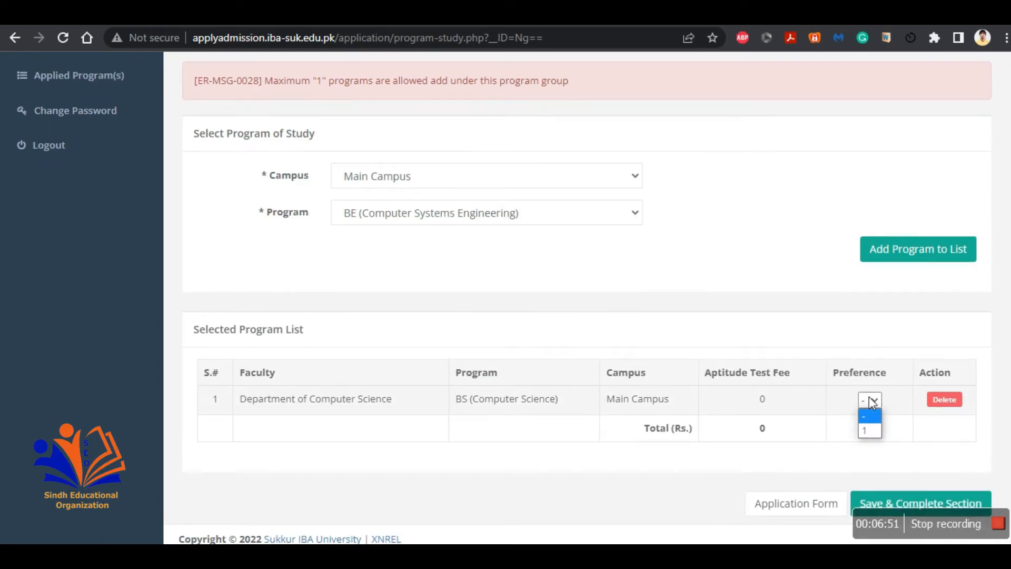
left_click(869, 430)
left_click(894, 506)
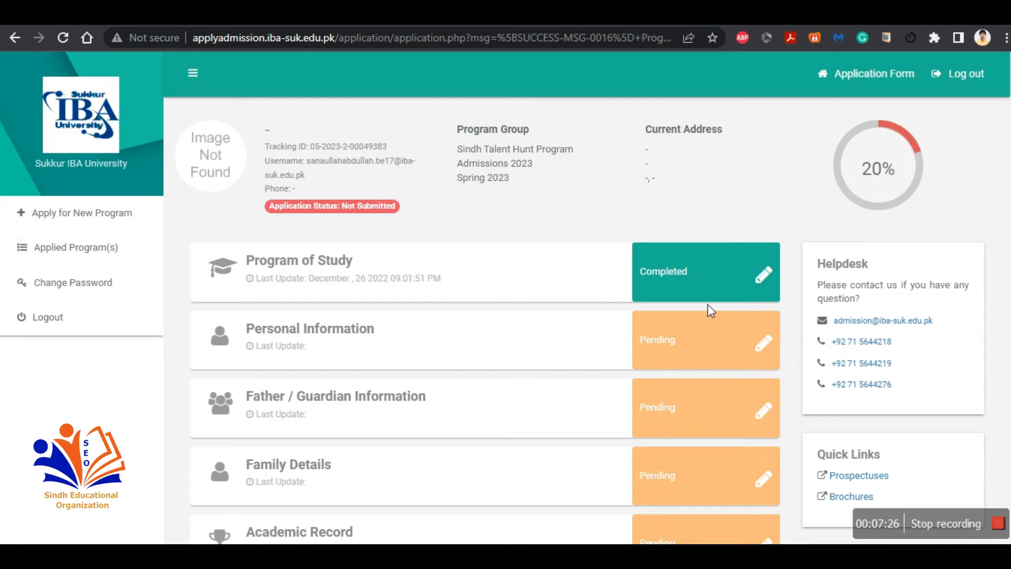
Step: Open the Personal Information section of the application form
scroll(711, 295, "down", 2)
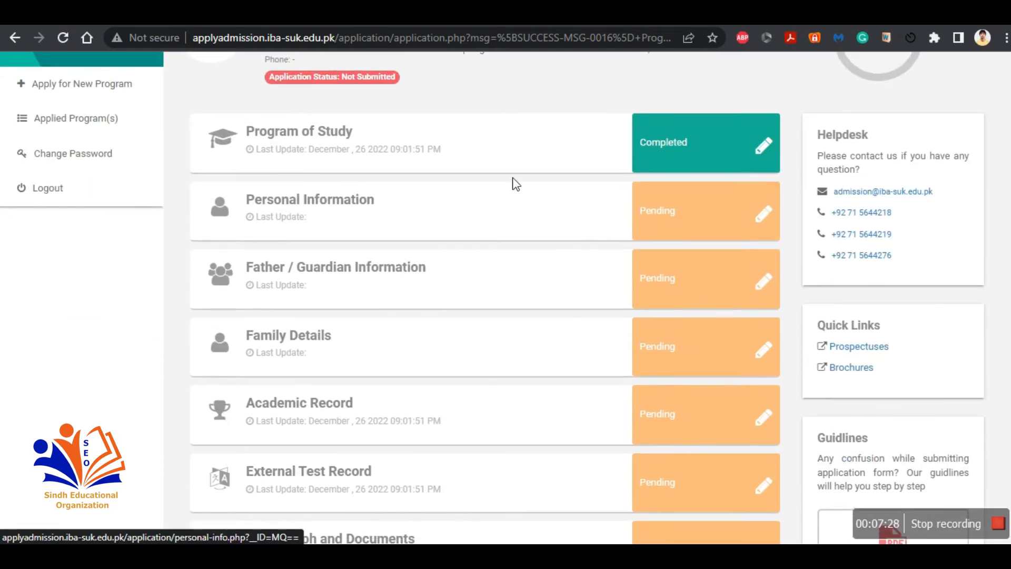
left_click(765, 237)
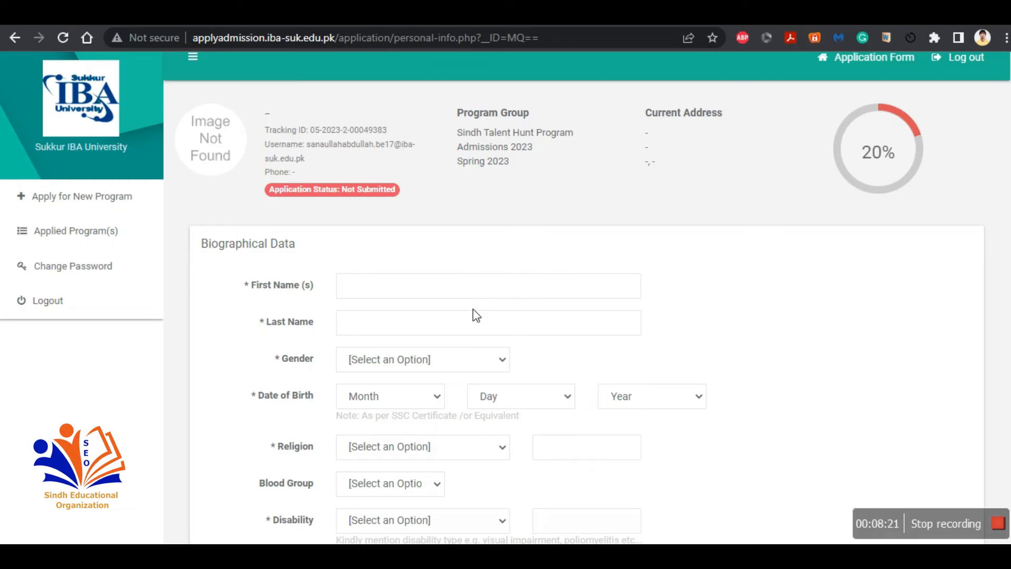
scroll(474, 315, "down", 1)
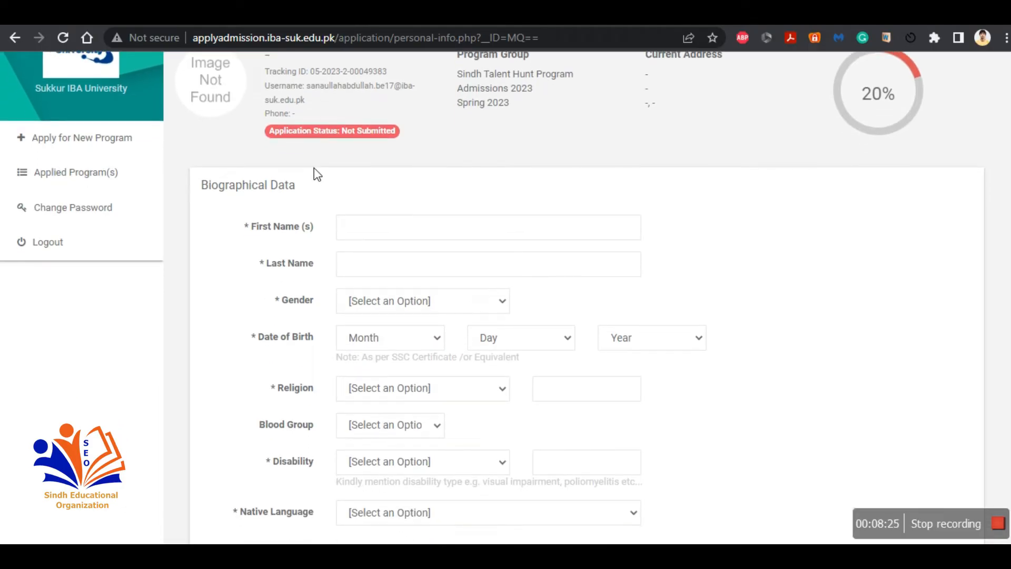
scroll(396, 270, "down", 2)
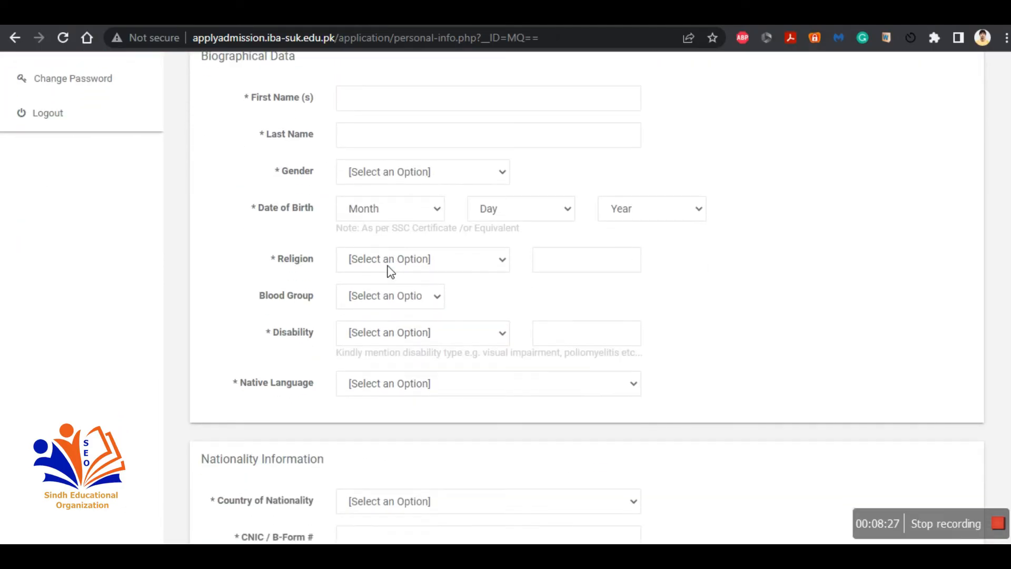
scroll(453, 410, "down", 3)
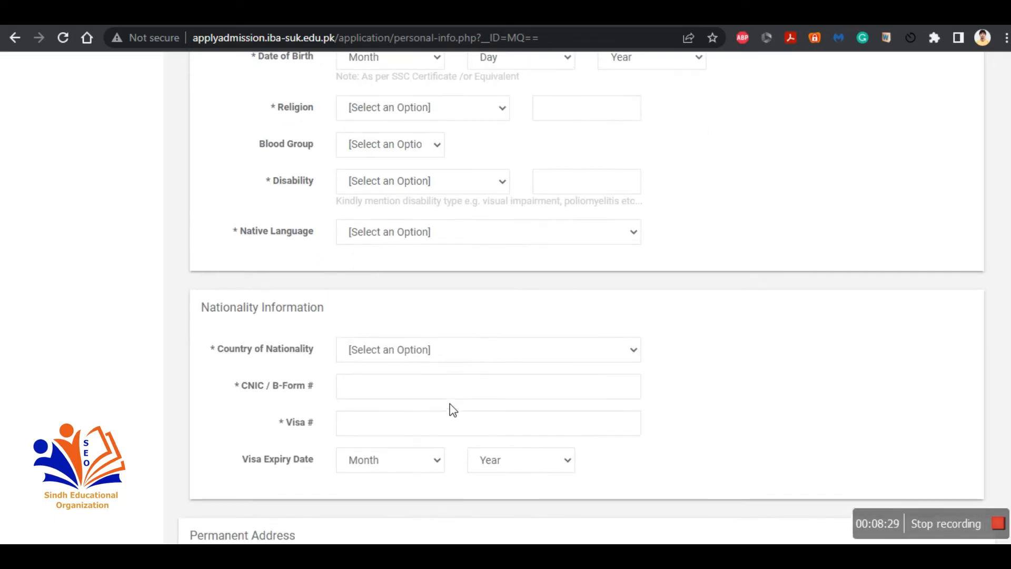
scroll(453, 409, "down", 2)
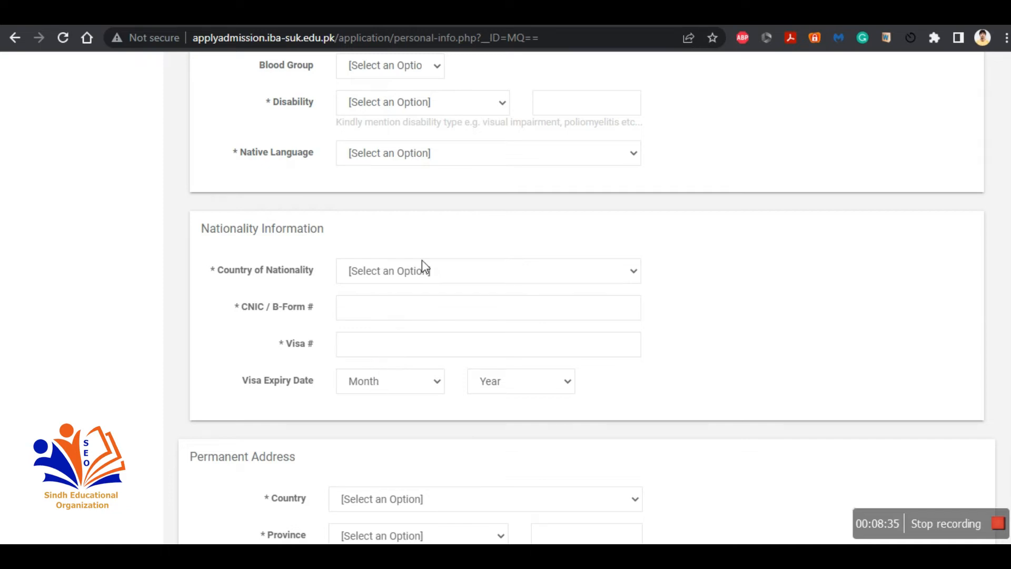
Step: Set the country of nationality to Pakistan
left_click(401, 280)
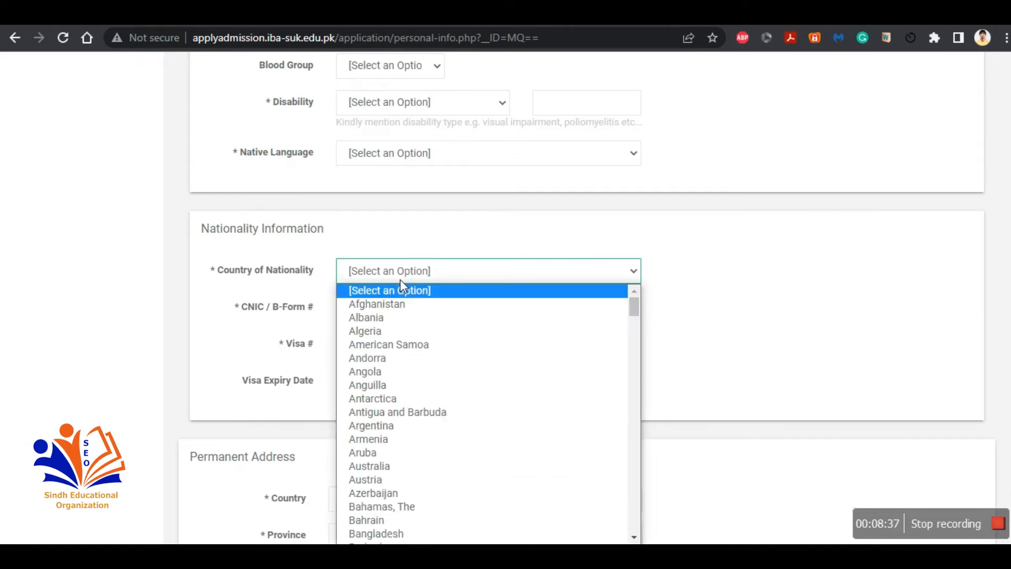
key("p")
key("Return")
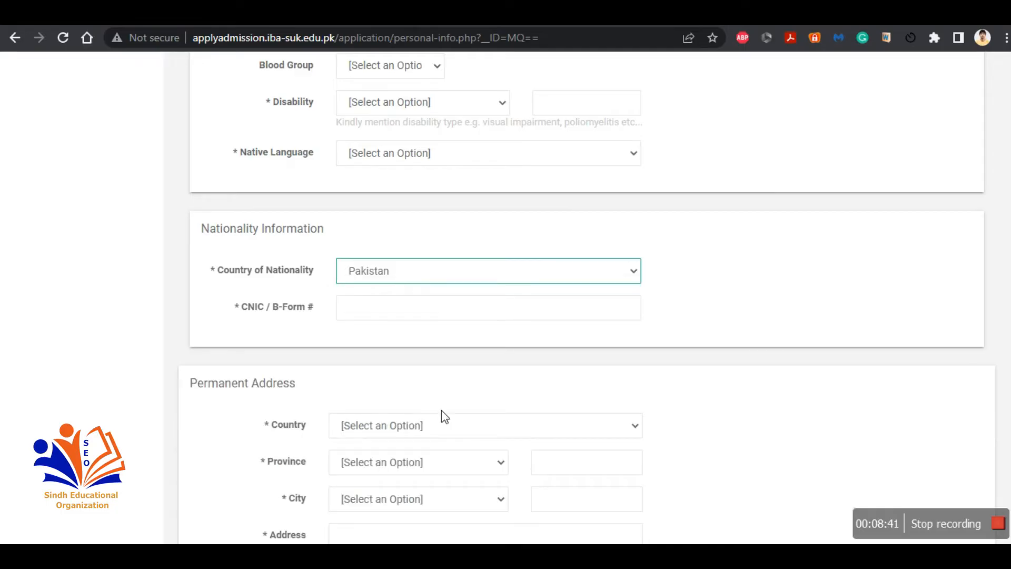
scroll(442, 409, "down", 2)
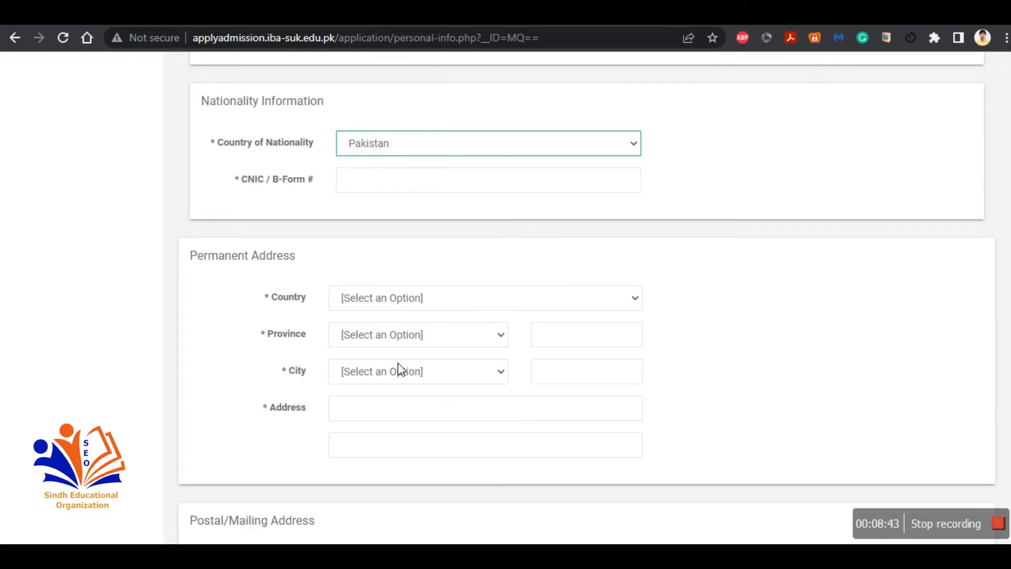
Step: Set the domicile province to Sindh
scroll(404, 390, "down", 2)
scroll(406, 391, "down", 3)
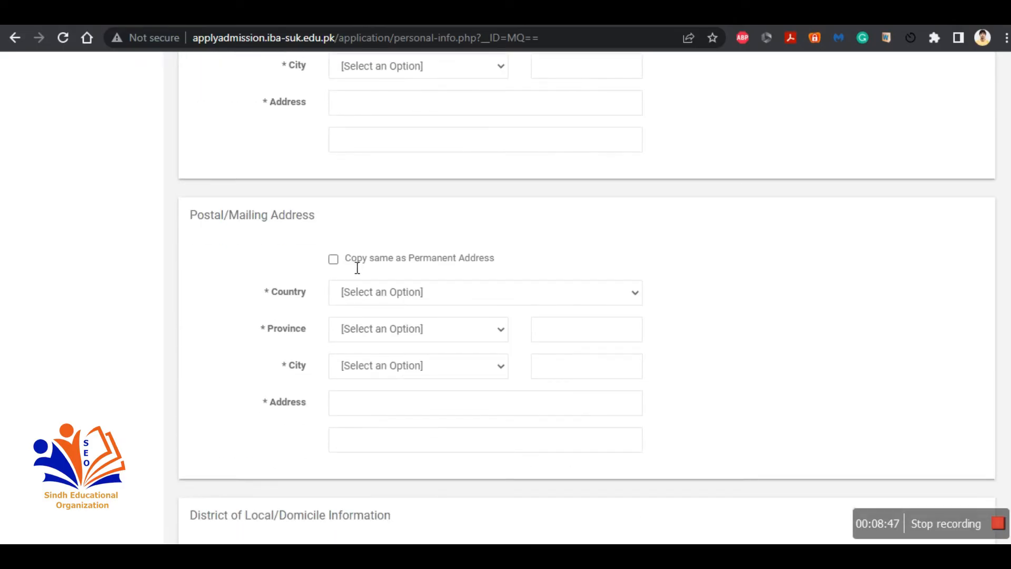
scroll(420, 324, "down", 1)
scroll(420, 324, "down", 4)
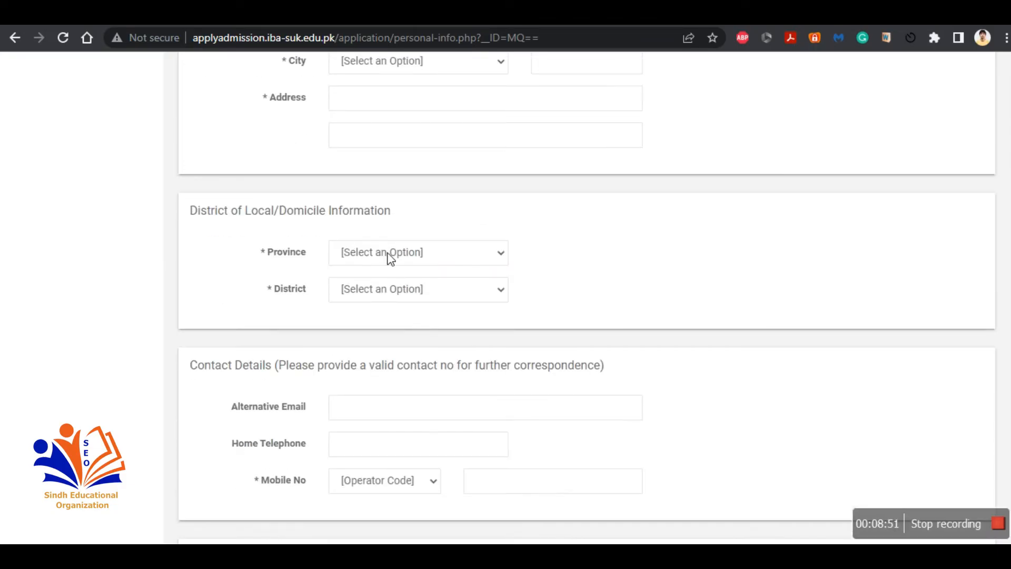
left_click(390, 256)
key("s")
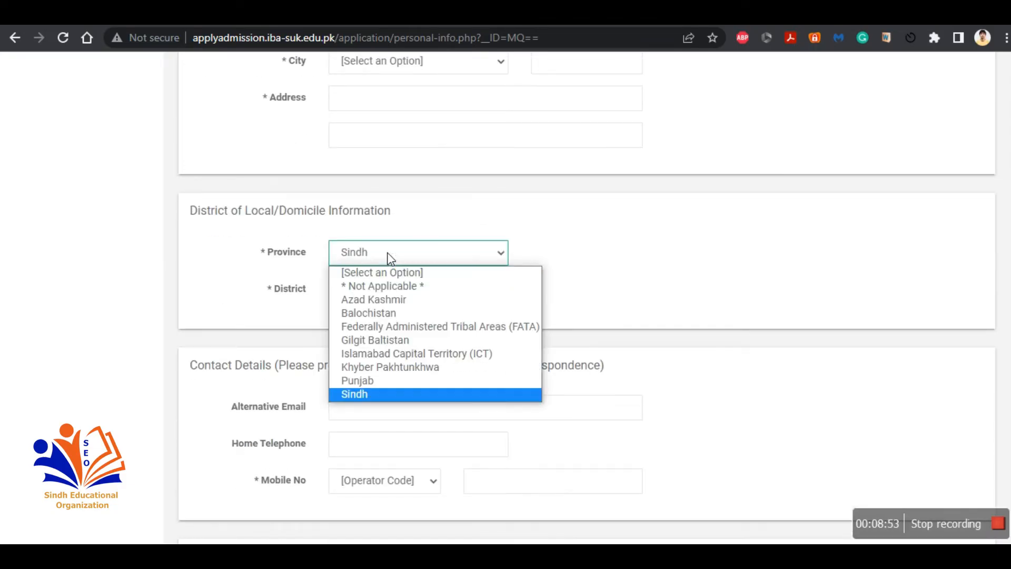
key("Return")
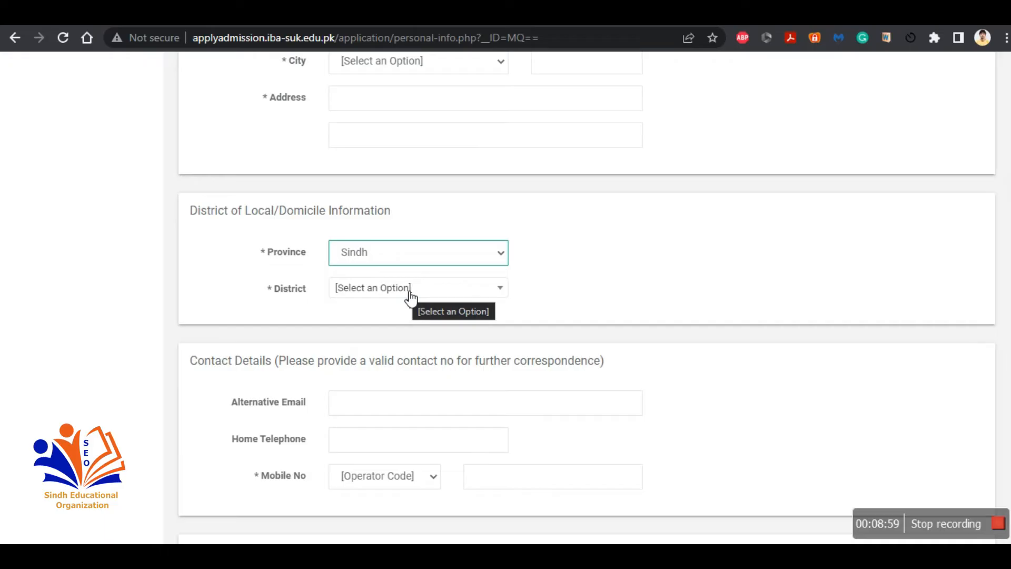
Step: Set the domicile district to Sukkur
left_click(410, 294)
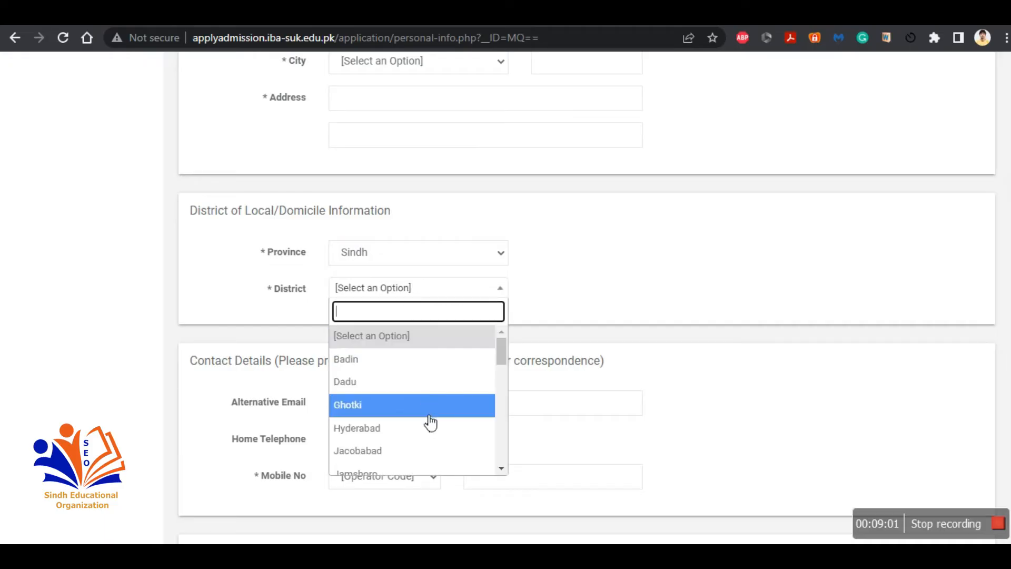
scroll(428, 419, "down", 4)
scroll(430, 421, "down", 1)
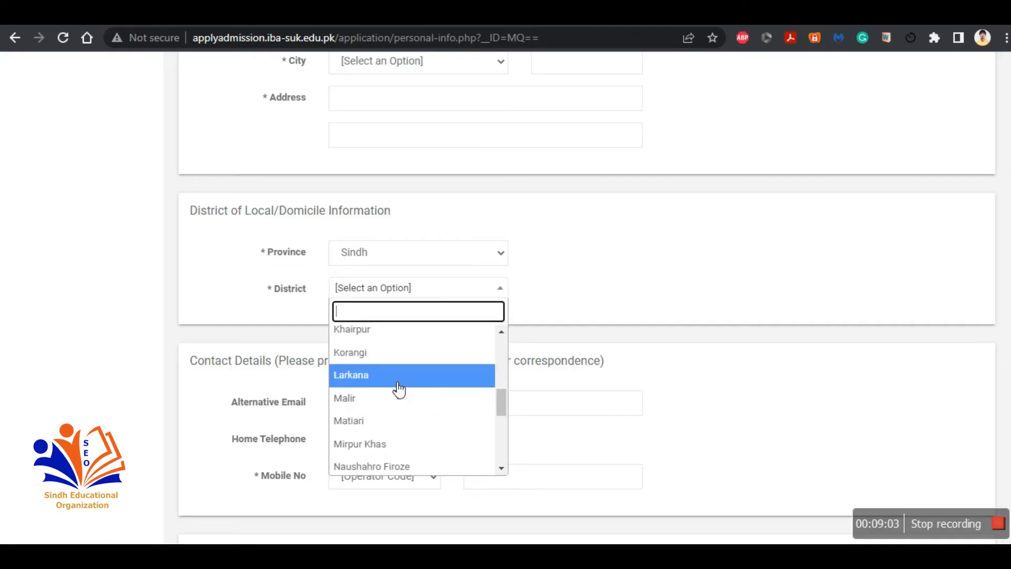
scroll(398, 417, "down", 2)
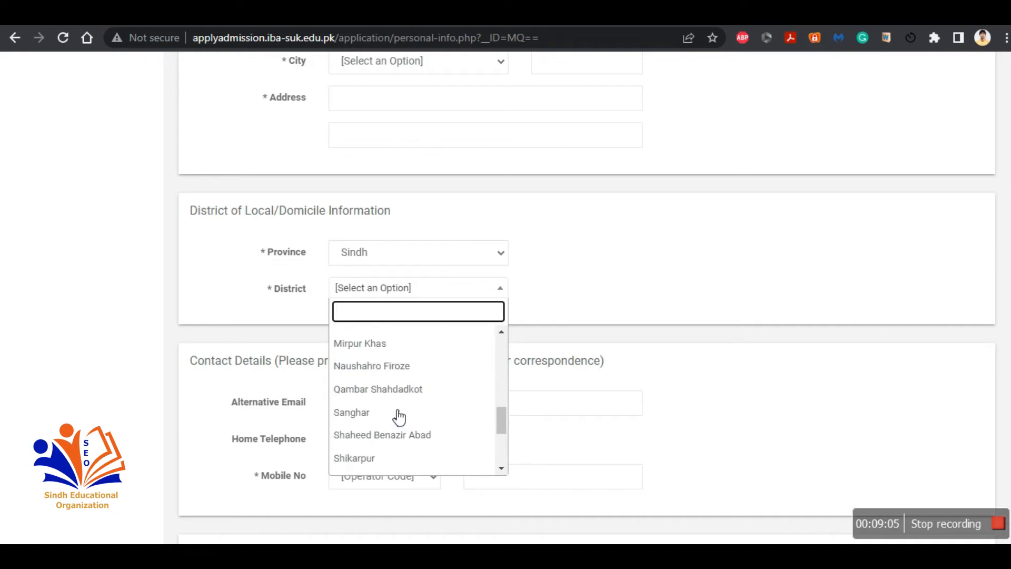
scroll(396, 414, "up", 1)
scroll(397, 431, "down", 3)
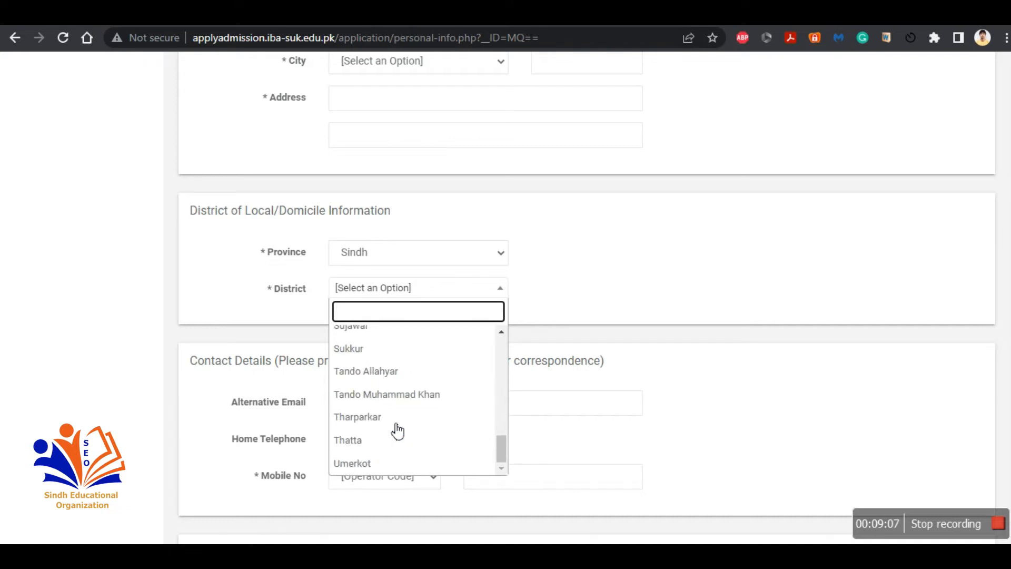
left_click(375, 355)
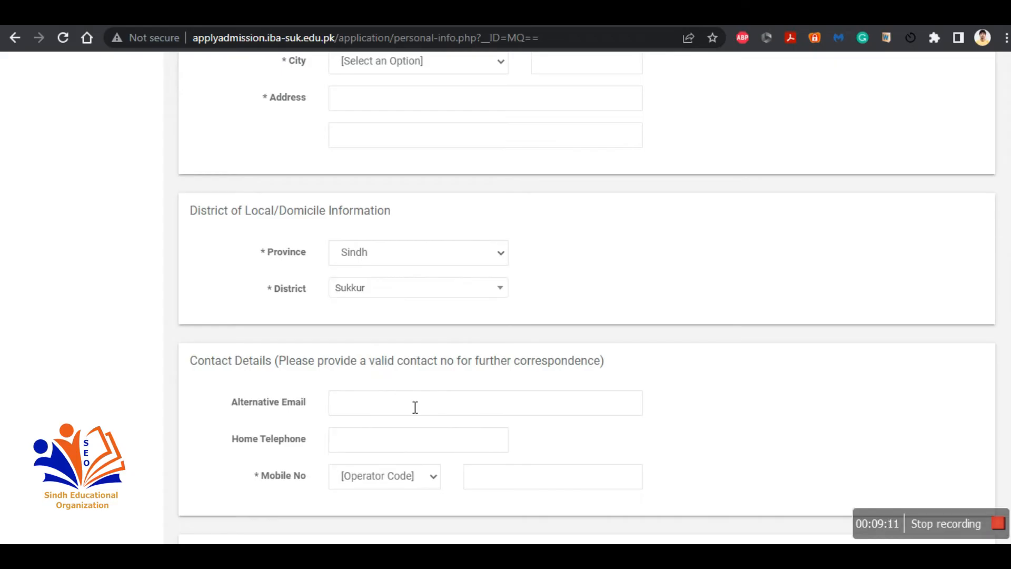
Step: Leave the Personal Information form and return to the application overview
left_click(416, 484)
scroll(619, 378, "down", 3)
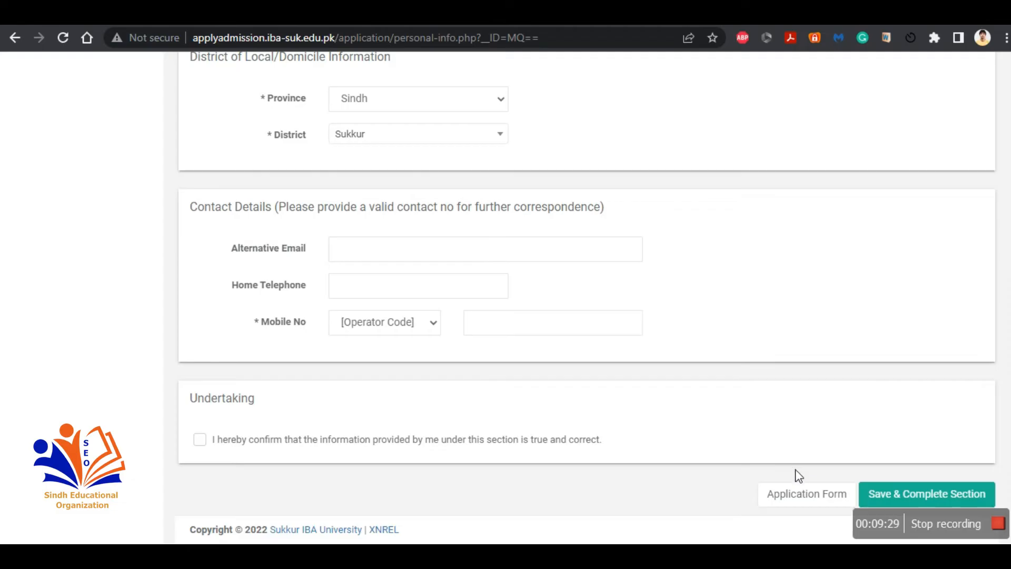
left_click(803, 495)
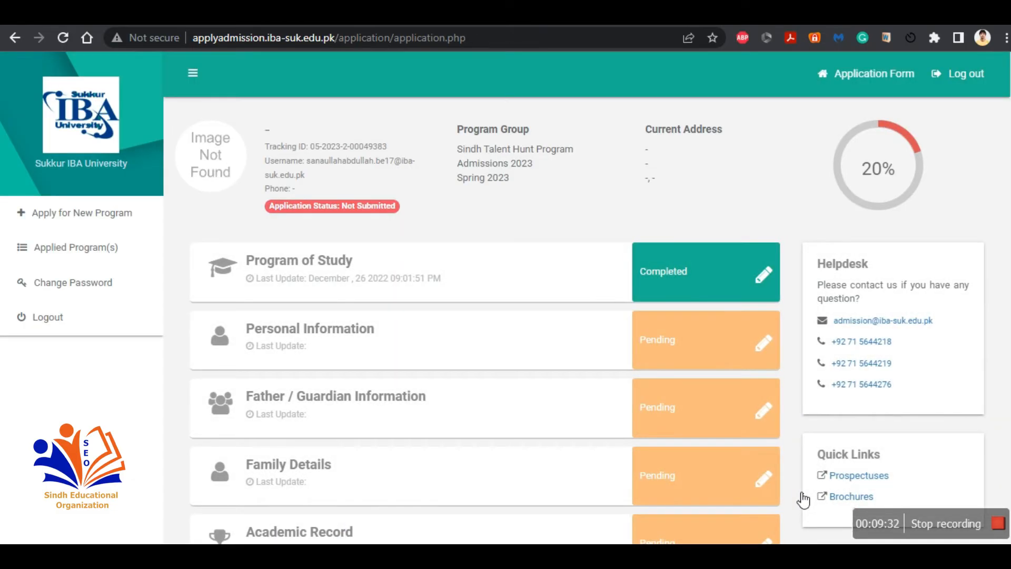
Step: Open the Father / Guardian Information section, review its fields, and return to the application overview
scroll(517, 419, "down", 2)
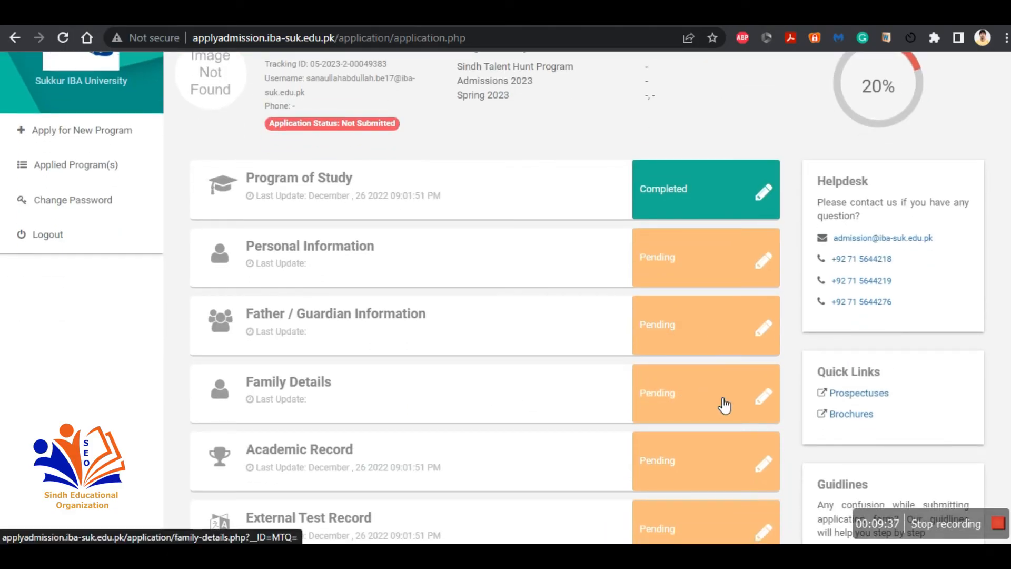
left_click(719, 321)
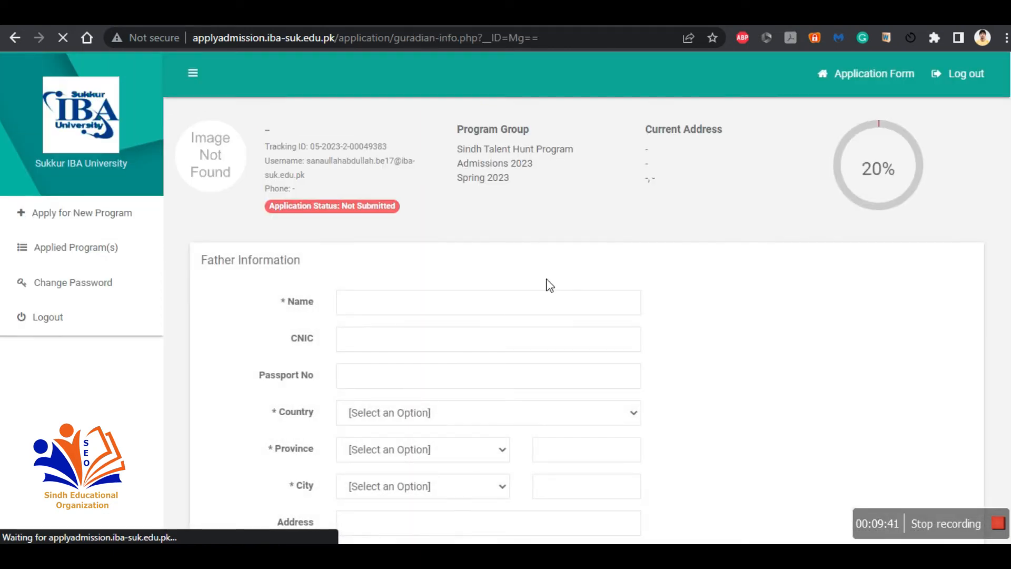
scroll(550, 286, "down", 5)
scroll(554, 285, "down", 5)
scroll(555, 285, "up", 3)
scroll(295, 348, "down", 4)
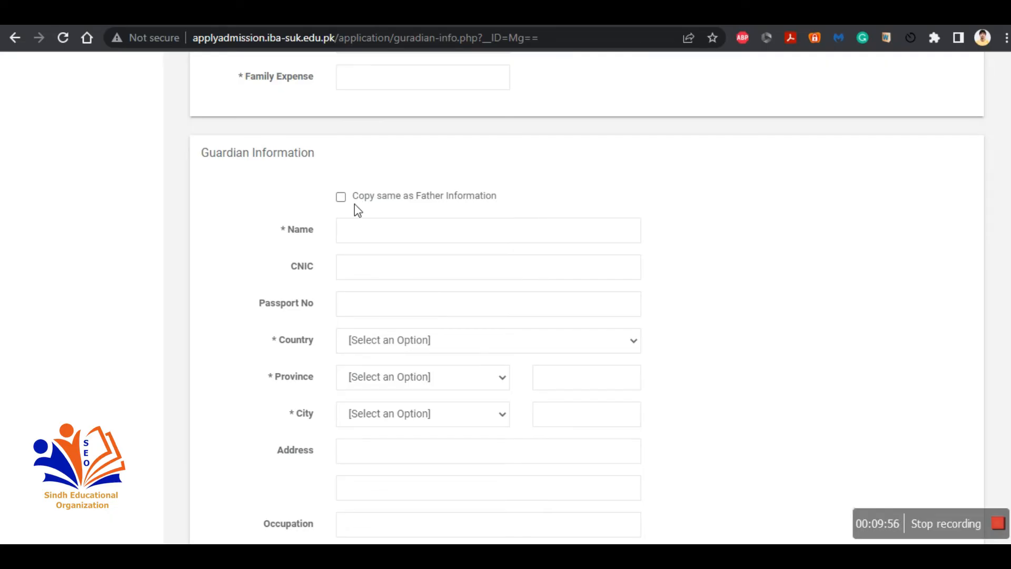
scroll(430, 402, "down", 5)
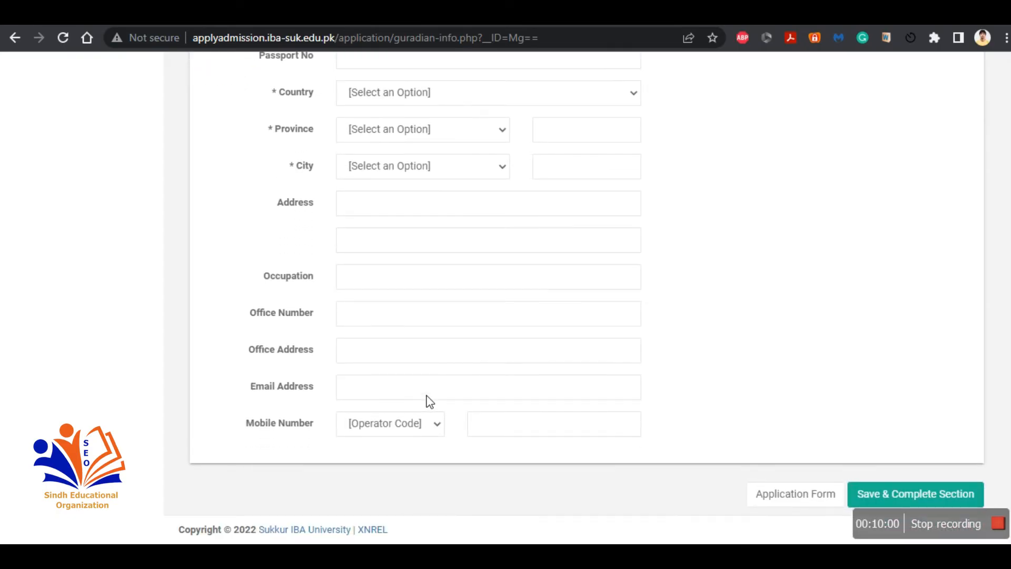
left_click(777, 495)
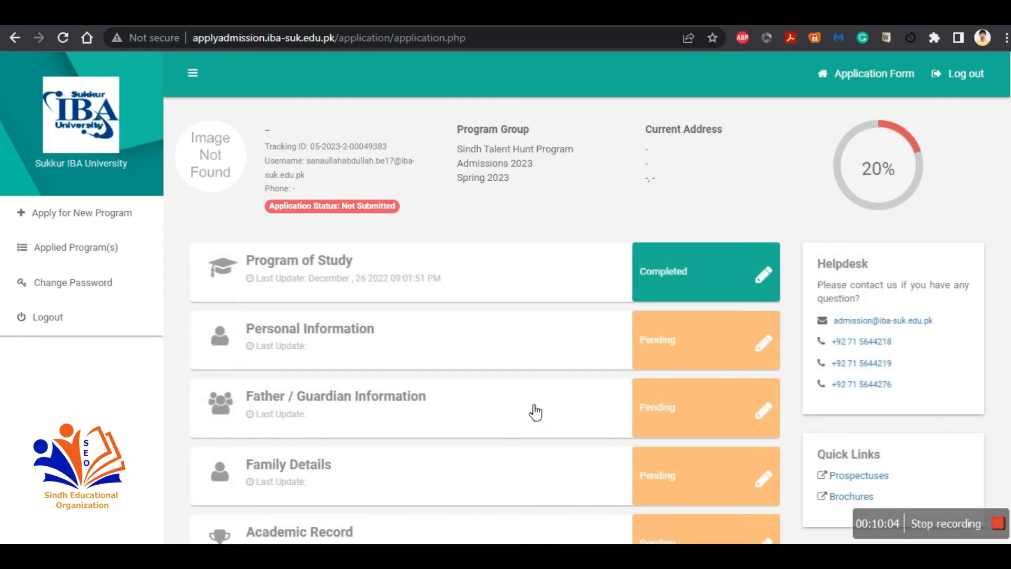
Step: Open the Family Details section, review its fields, and return to the application overview
scroll(389, 373, "down", 2)
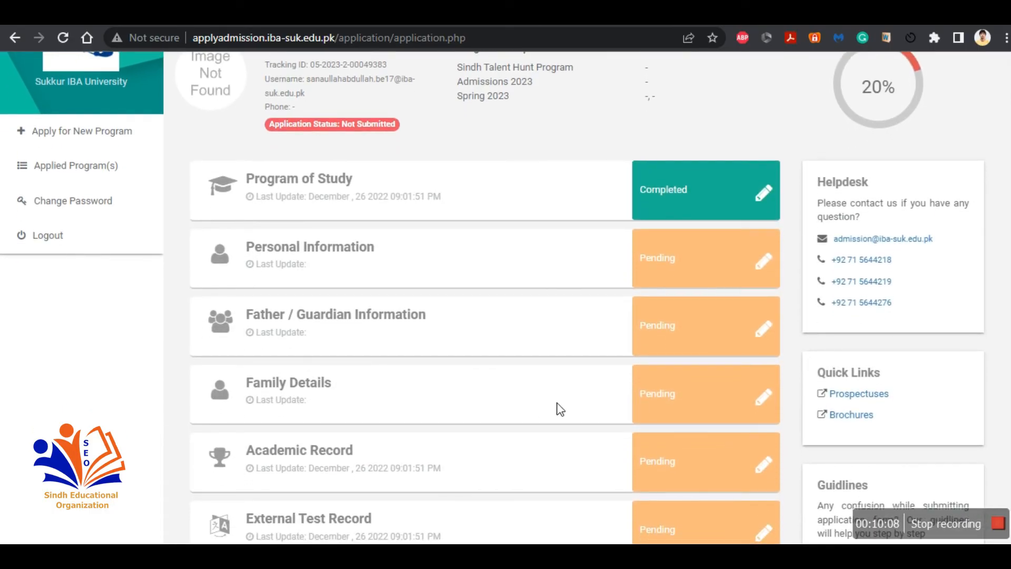
left_click(678, 410)
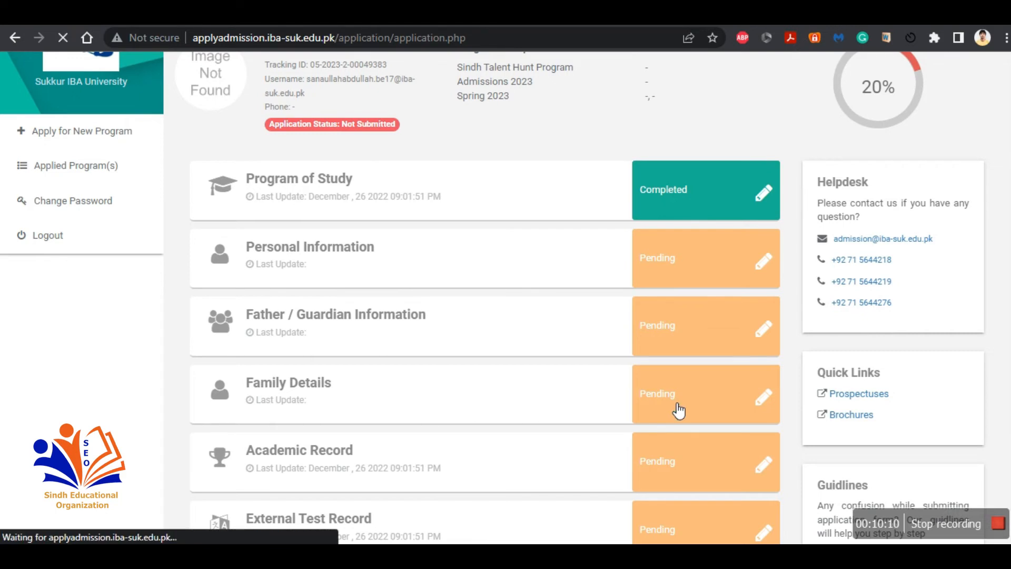
scroll(678, 410, "down", 2)
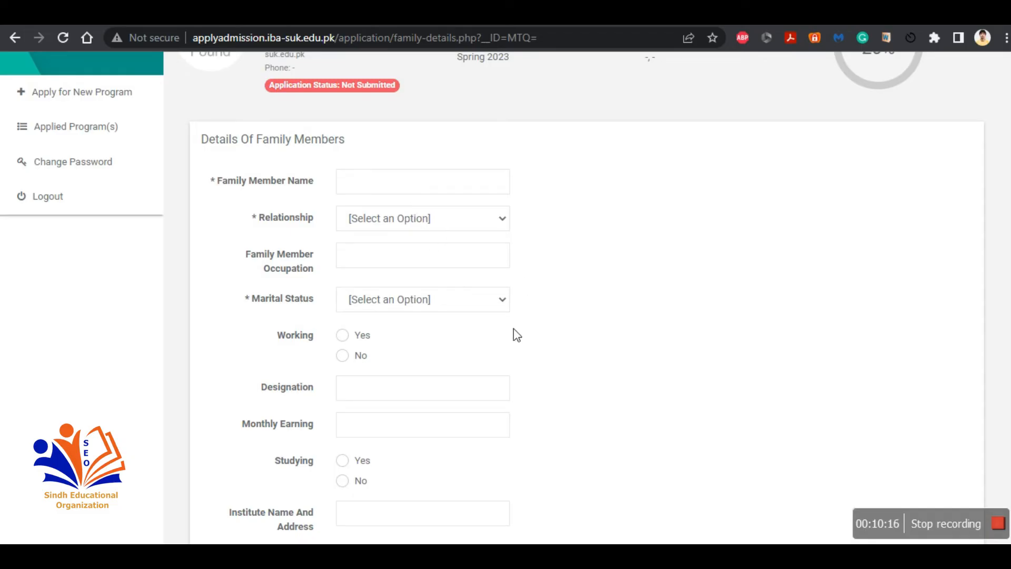
scroll(519, 335, "down", 2)
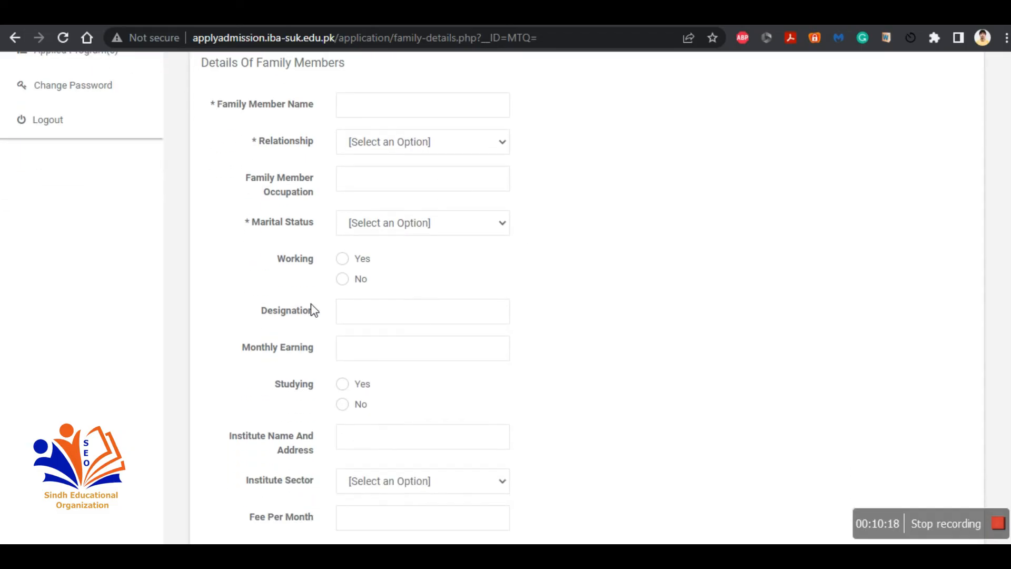
scroll(416, 348, "down", 4)
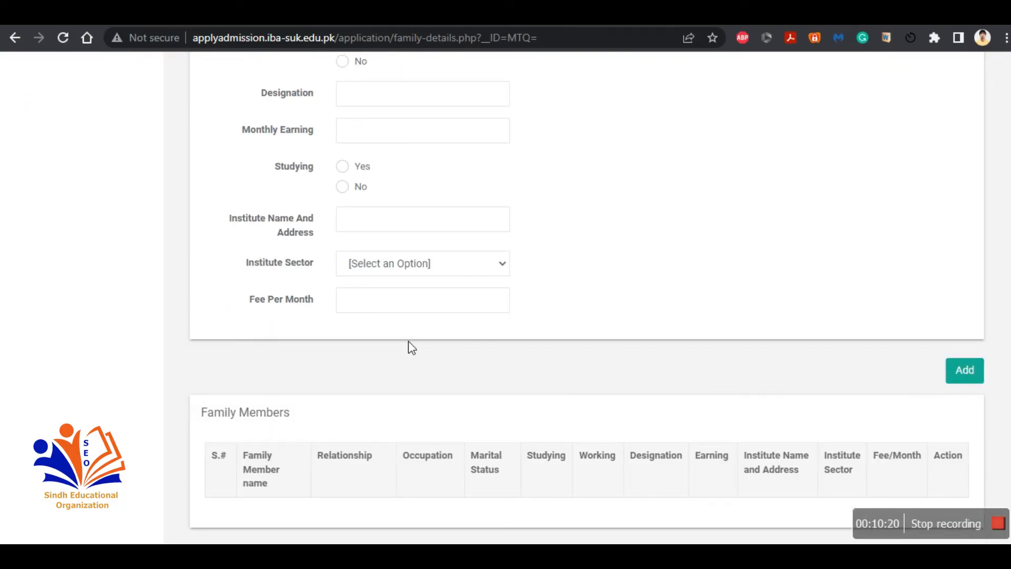
scroll(408, 346, "down", 1)
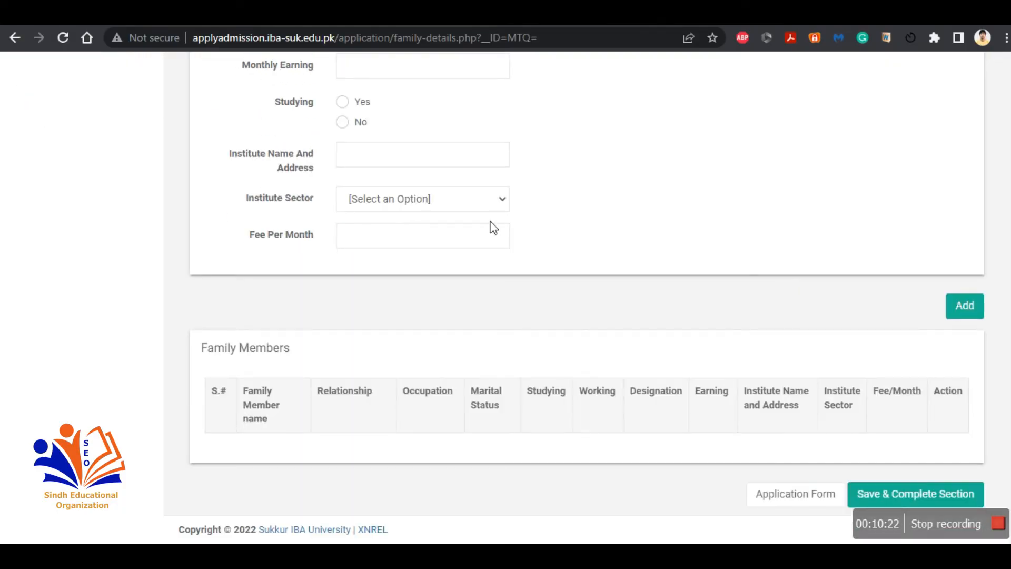
scroll(494, 228, "up", 7)
left_click(460, 234)
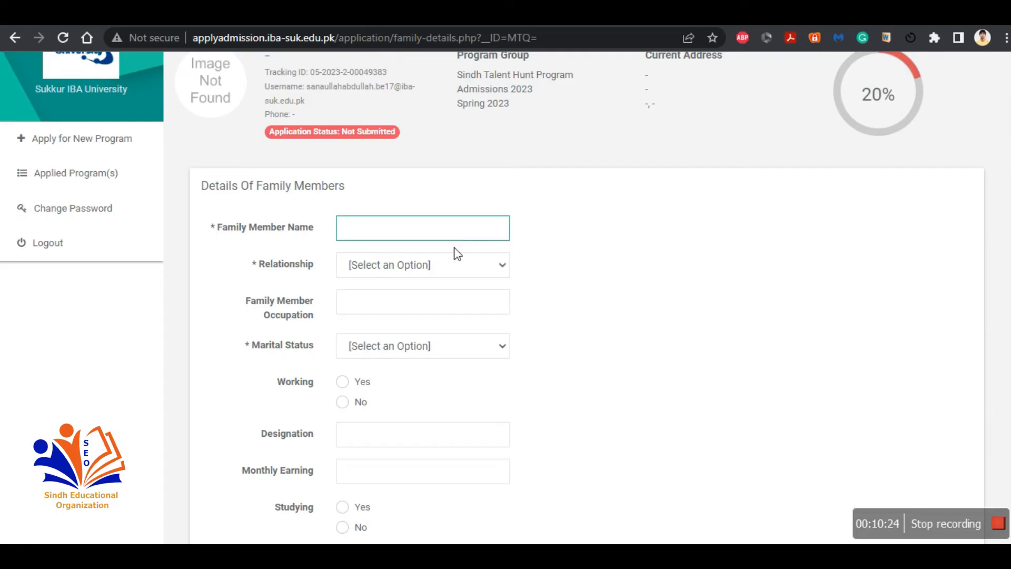
scroll(474, 468, "down", 2)
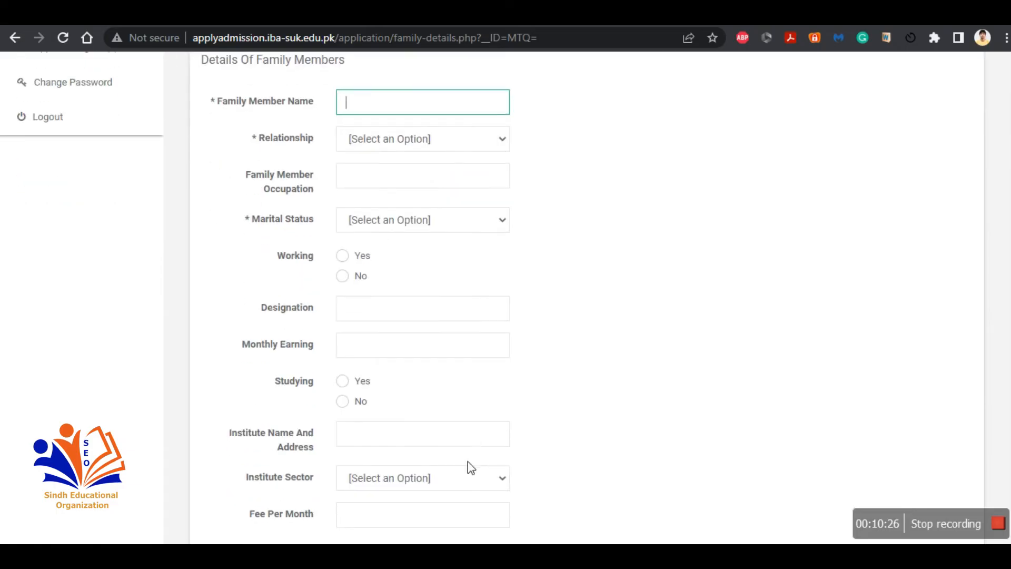
scroll(469, 466, "down", 4)
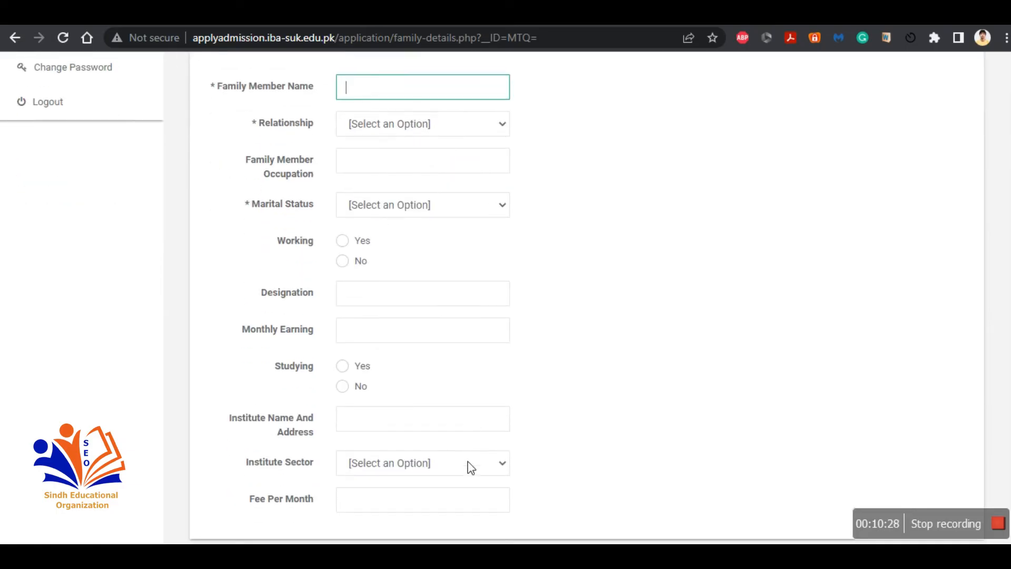
scroll(735, 394, "down", 1)
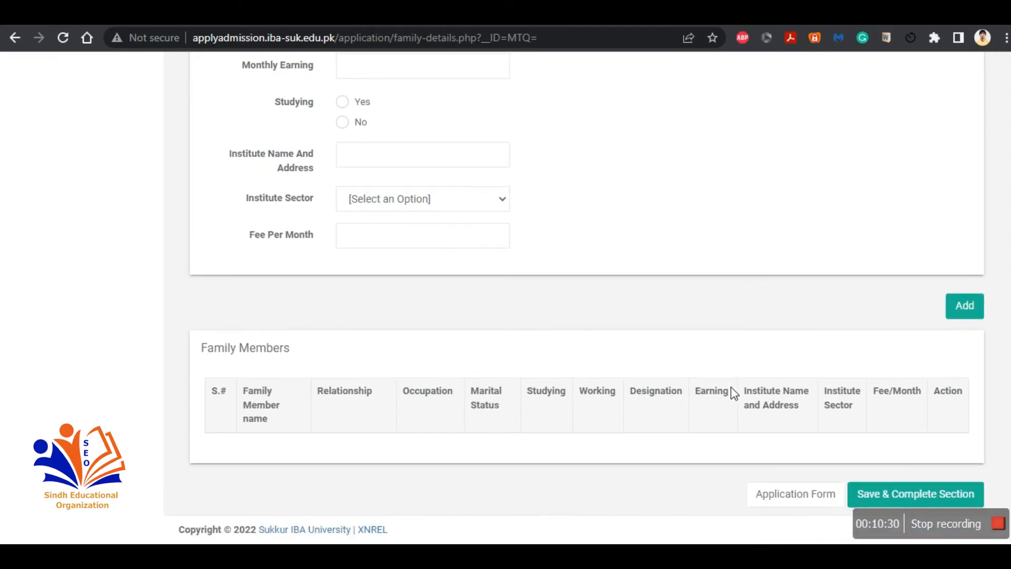
left_click(813, 492)
Step: Open the Academic Record section and start adding a new degree
scroll(813, 492, "down", 1)
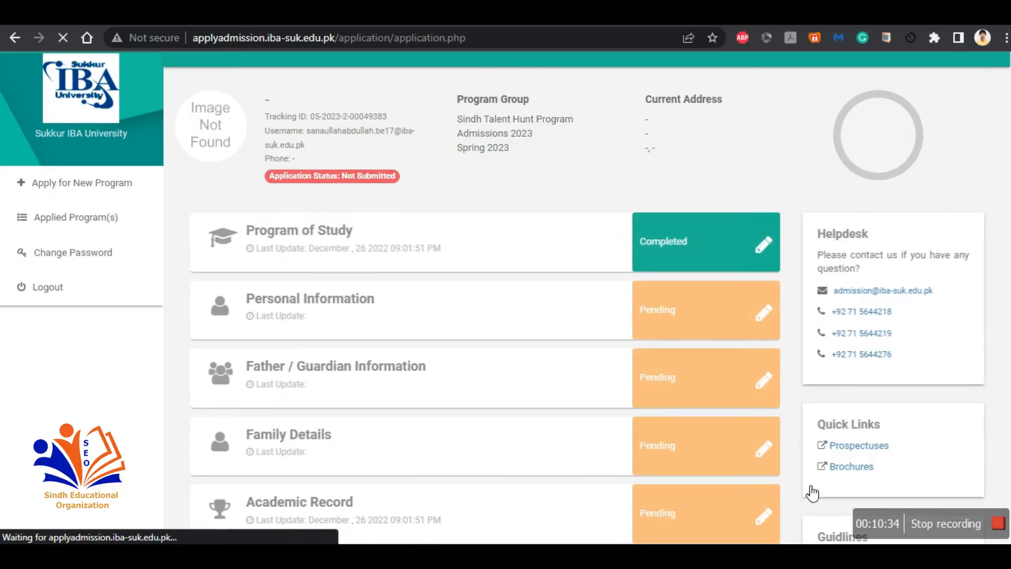
scroll(709, 379, "down", 2)
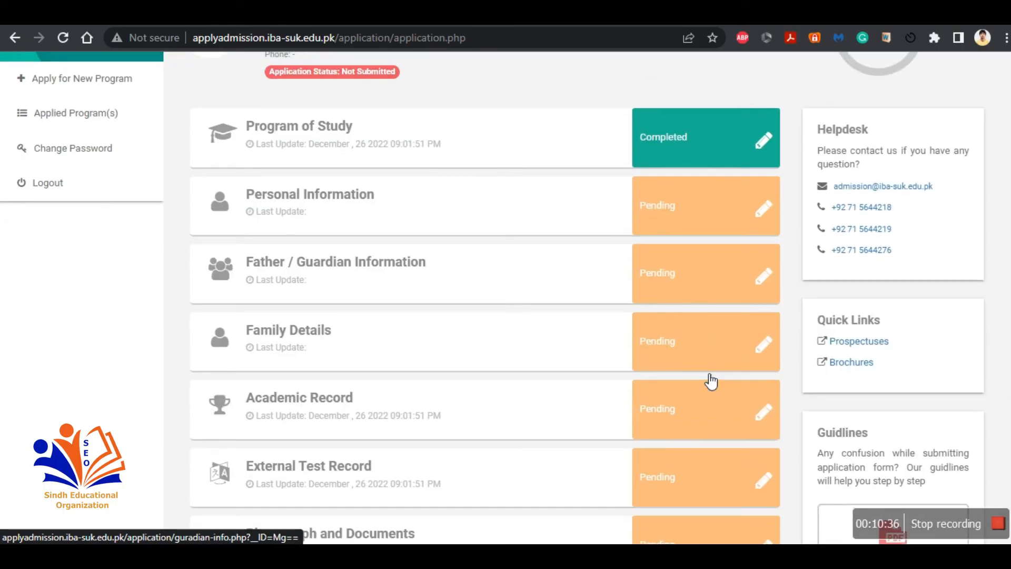
left_click(685, 406)
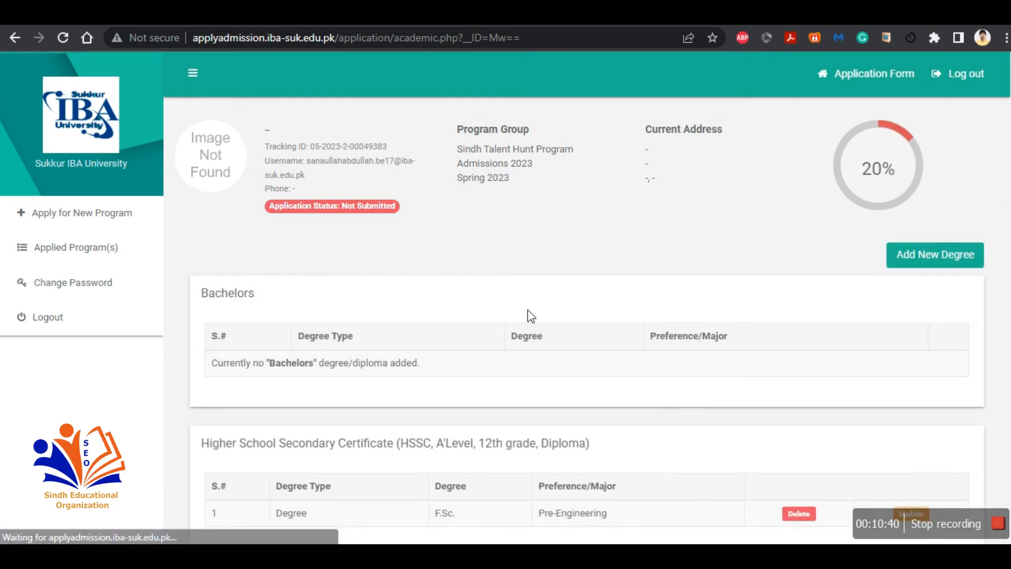
scroll(530, 313, "down", 2)
scroll(528, 310, "down", 2)
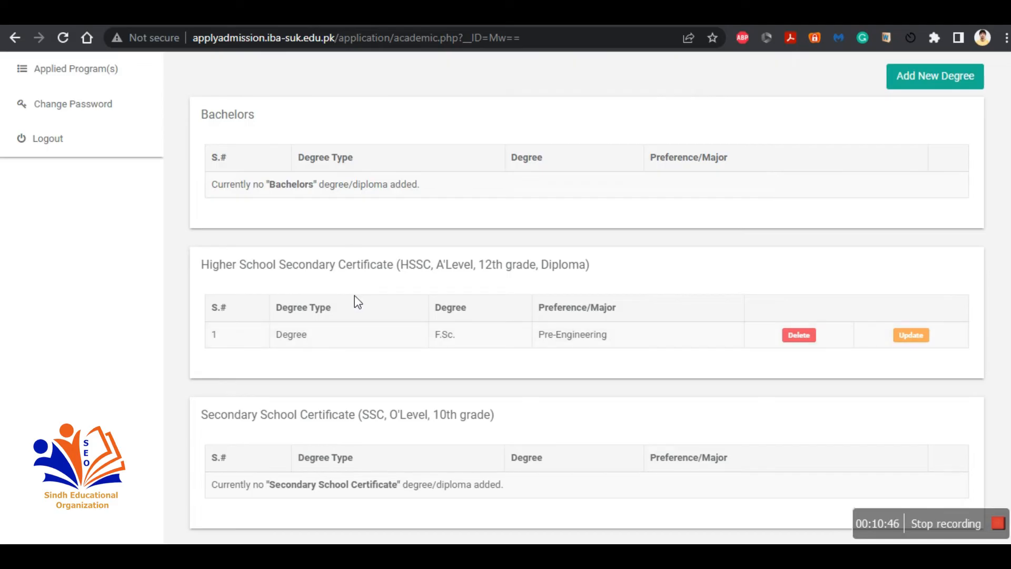
left_click(930, 87)
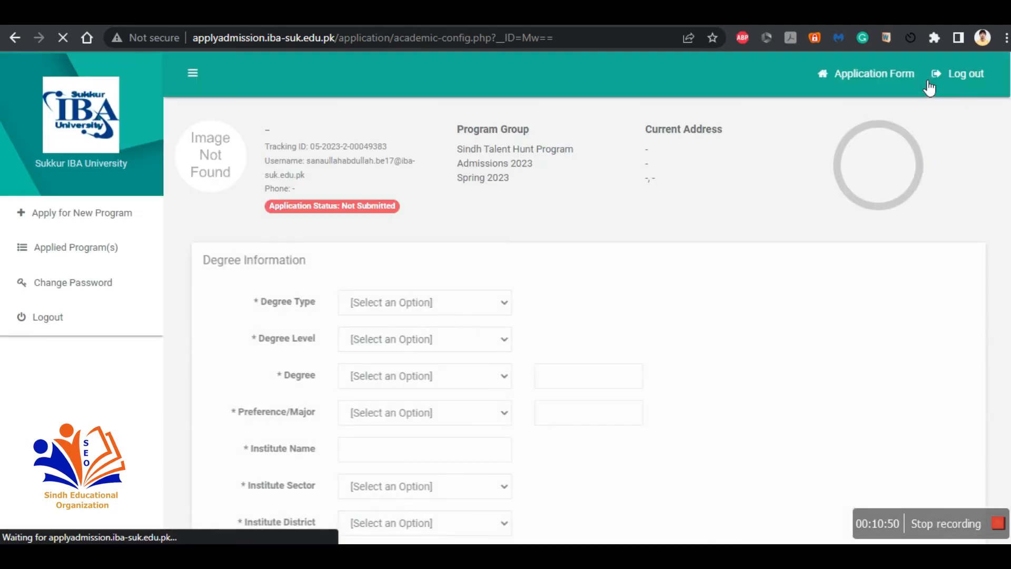
Step: Set the new degree's type to Degree, level to Secondary School Certificate, and degree to Matric
left_click(490, 301)
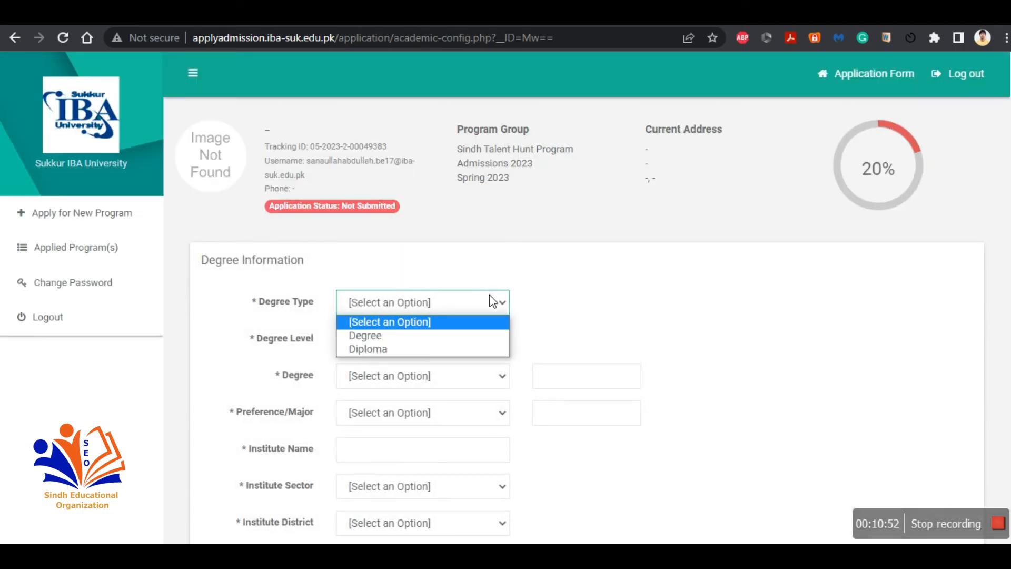
left_click(485, 335)
left_click(483, 341)
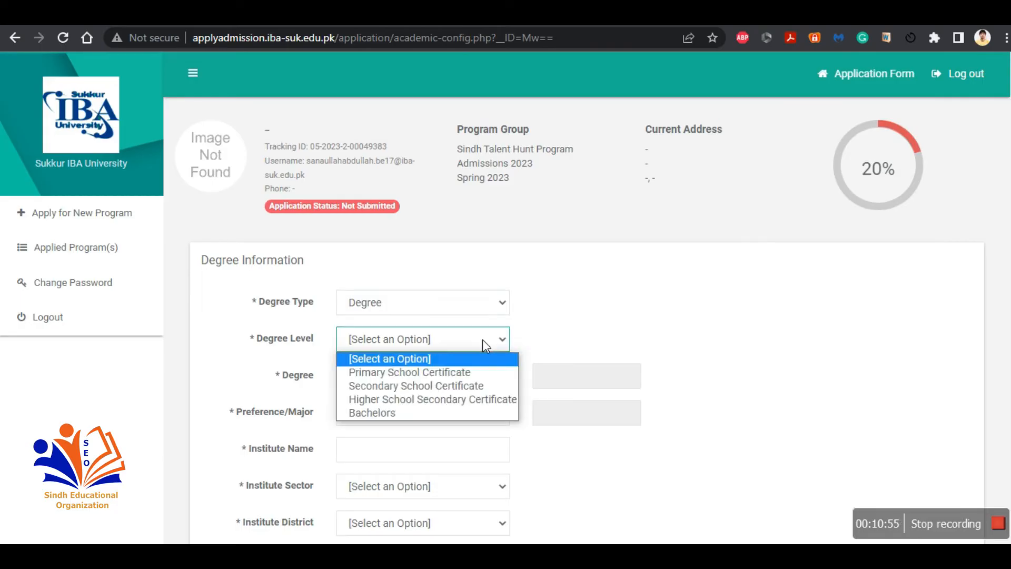
left_click(473, 389)
left_click(454, 377)
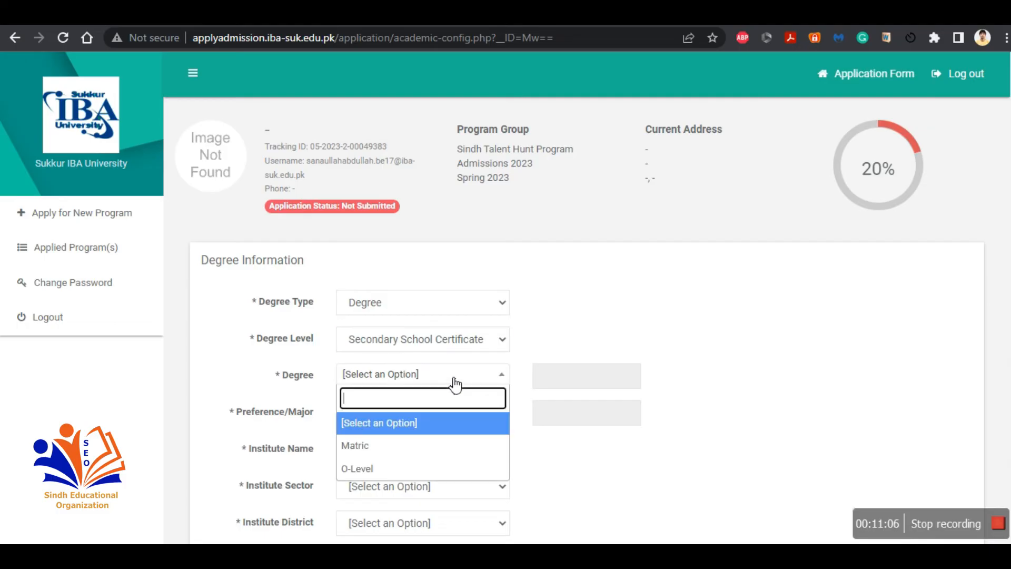
left_click(452, 446)
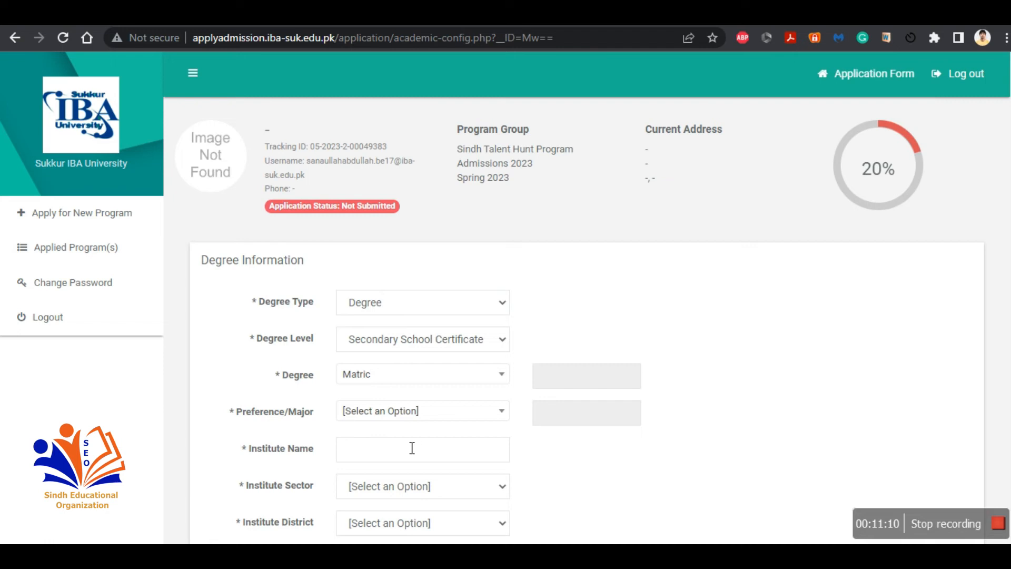
Step: Set the degree's preference/major to Science and its board/university to BISE Sukkur
left_click(497, 414)
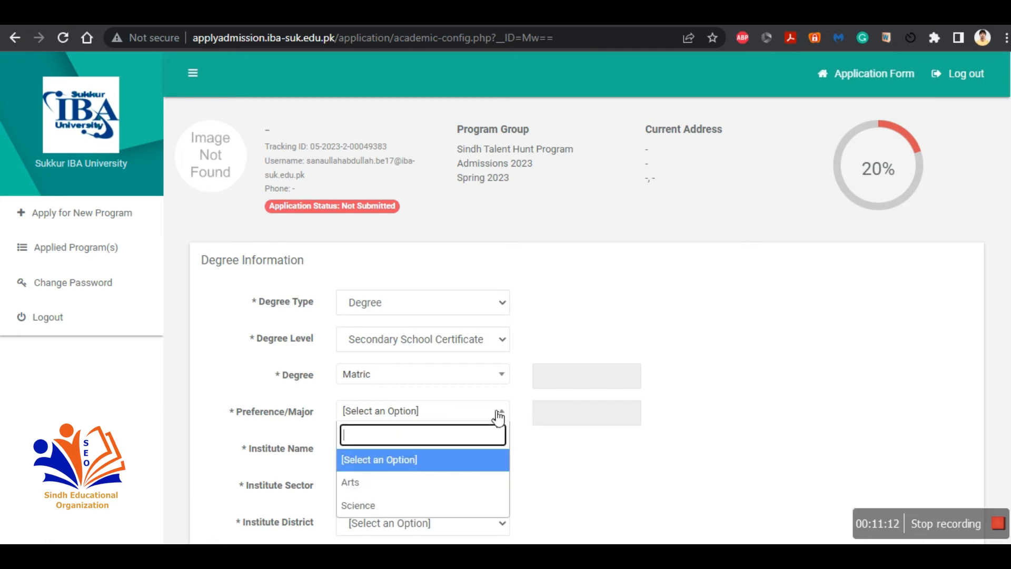
left_click(469, 508)
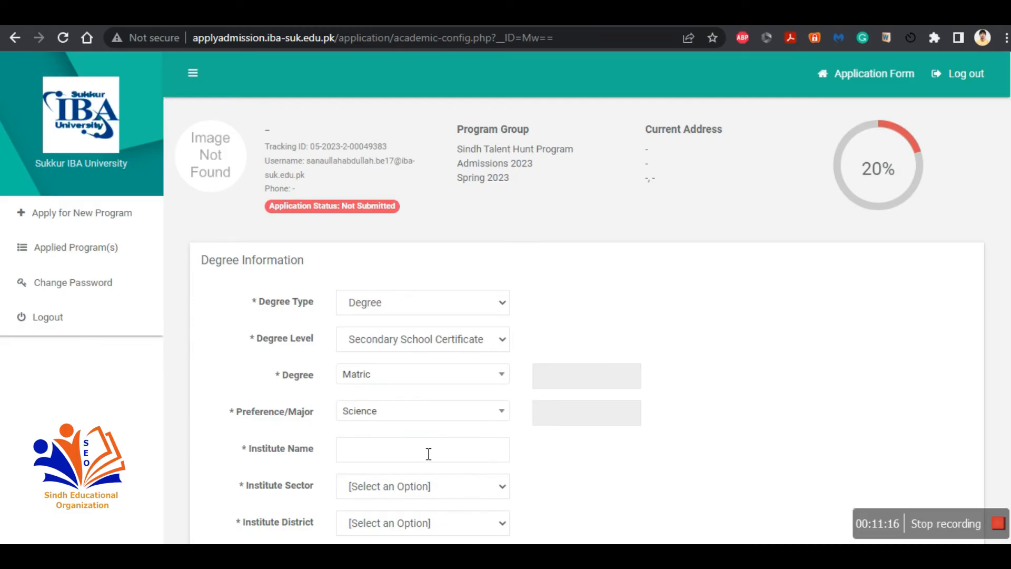
scroll(440, 456, "down", 2)
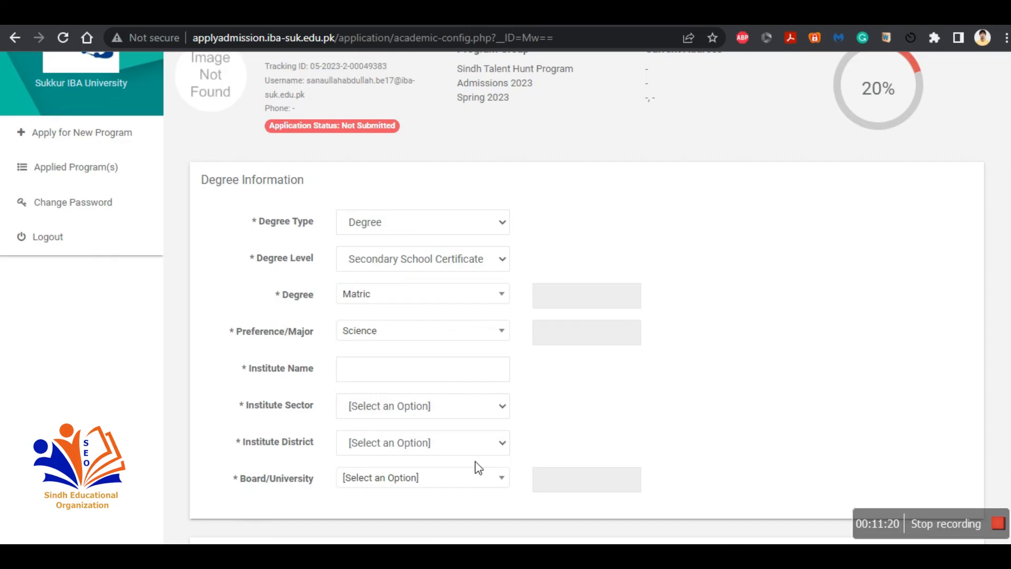
left_click(469, 481)
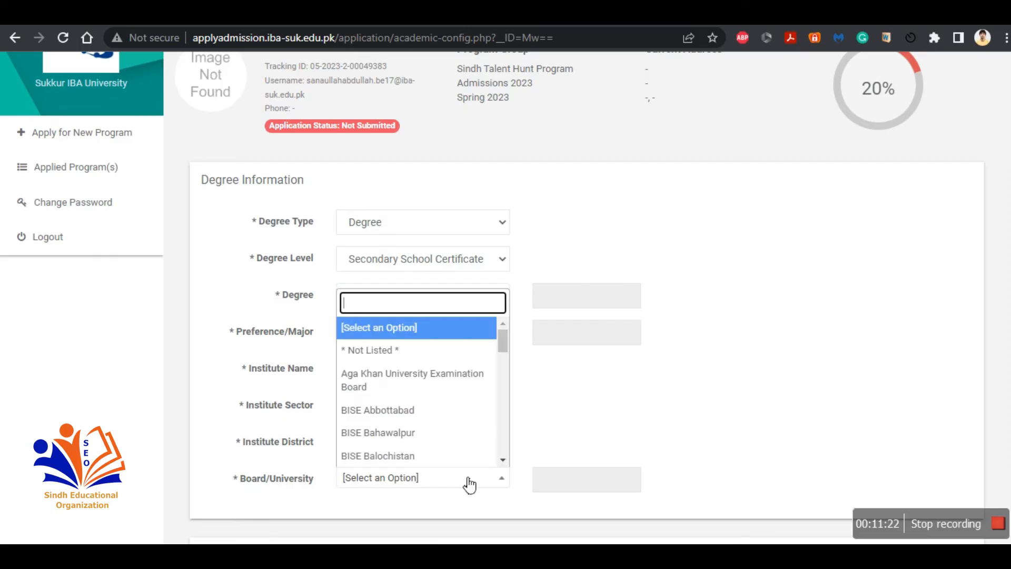
scroll(434, 400, "down", 10)
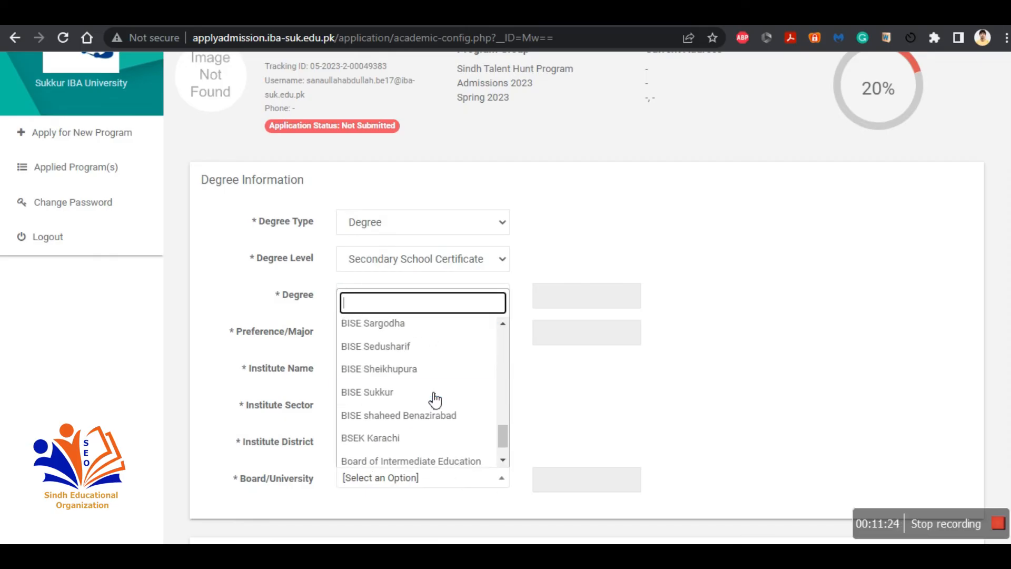
left_click(422, 393)
Step: Set the grading in the marks information to Marks
scroll(420, 394, "down", 2)
scroll(422, 398, "down", 3)
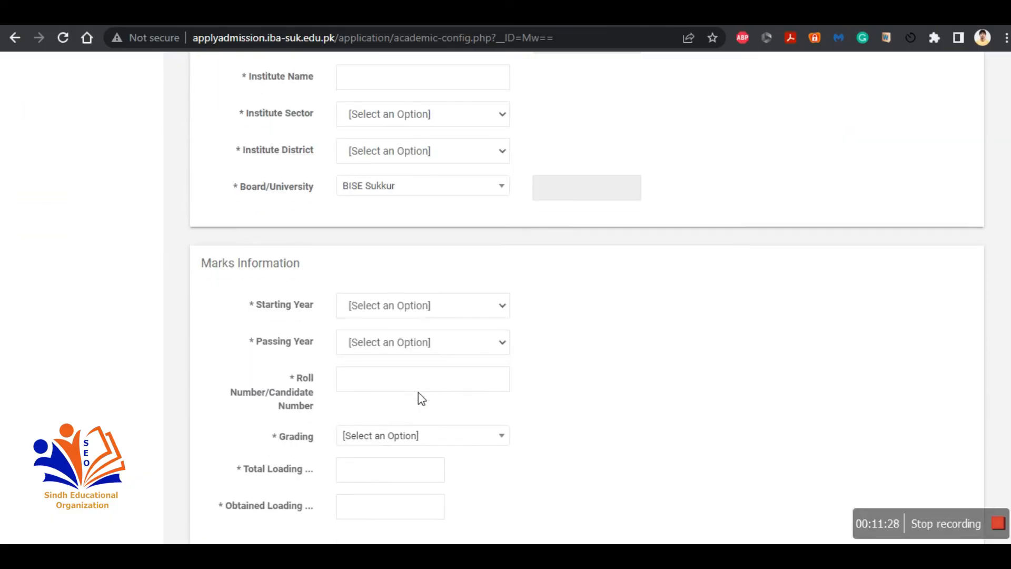
scroll(421, 399, "down", 2)
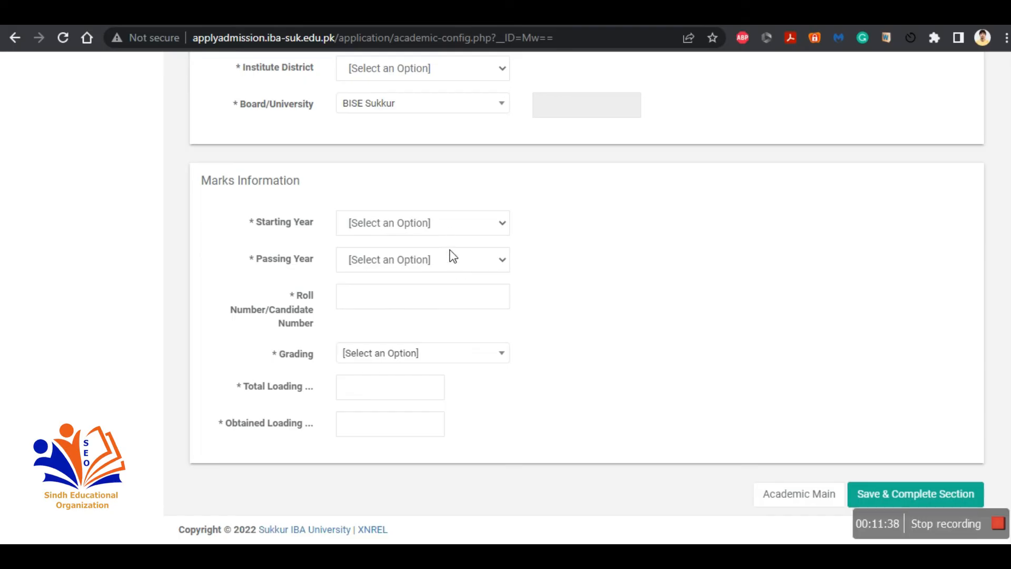
left_click(425, 301)
left_click(595, 295)
left_click(396, 354)
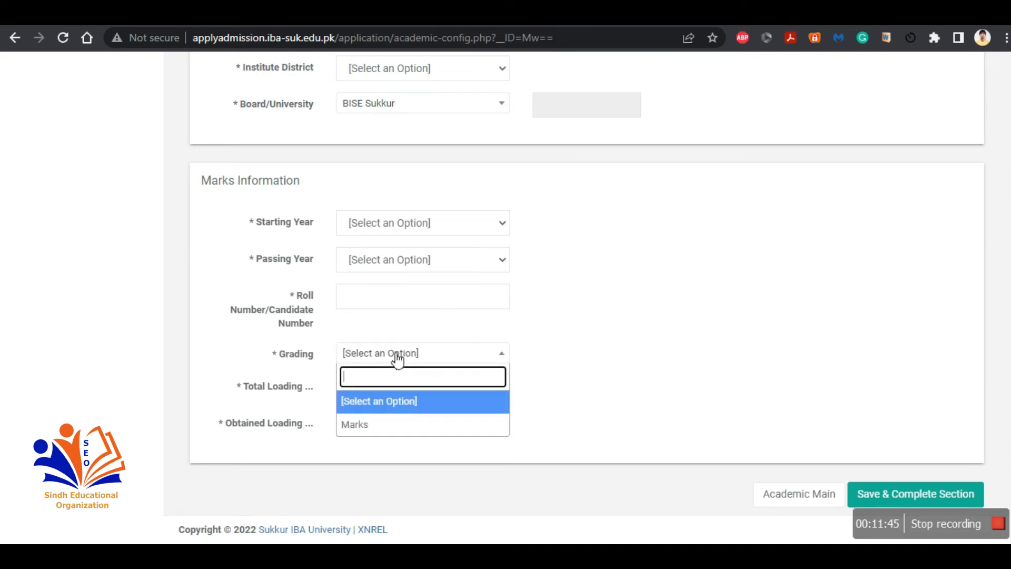
left_click(403, 423)
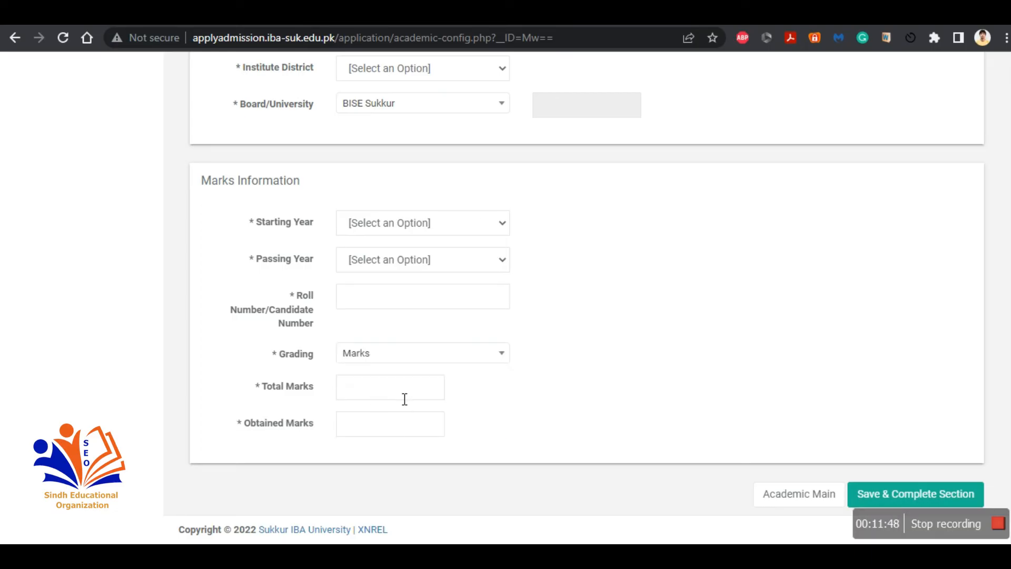
Step: Leave the unsaved degree form and return through the academic record overview to the application overview
left_click(784, 510)
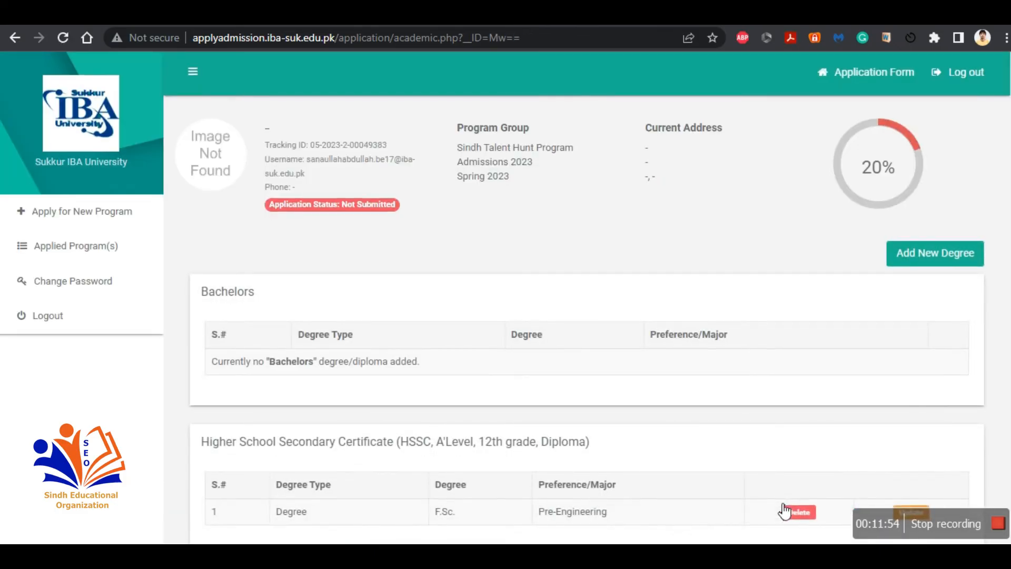
scroll(955, 242, "down", 10)
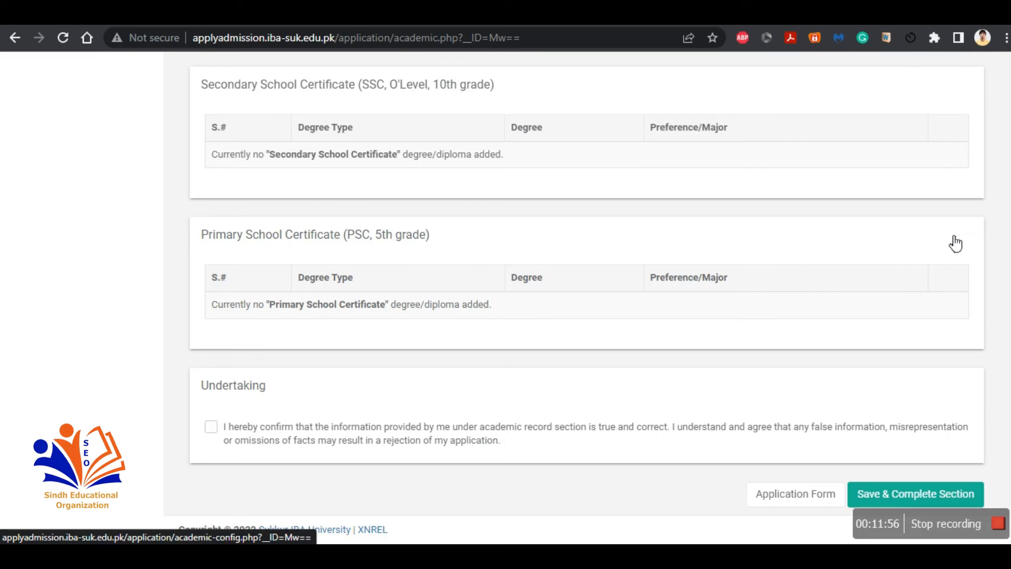
left_click(816, 496)
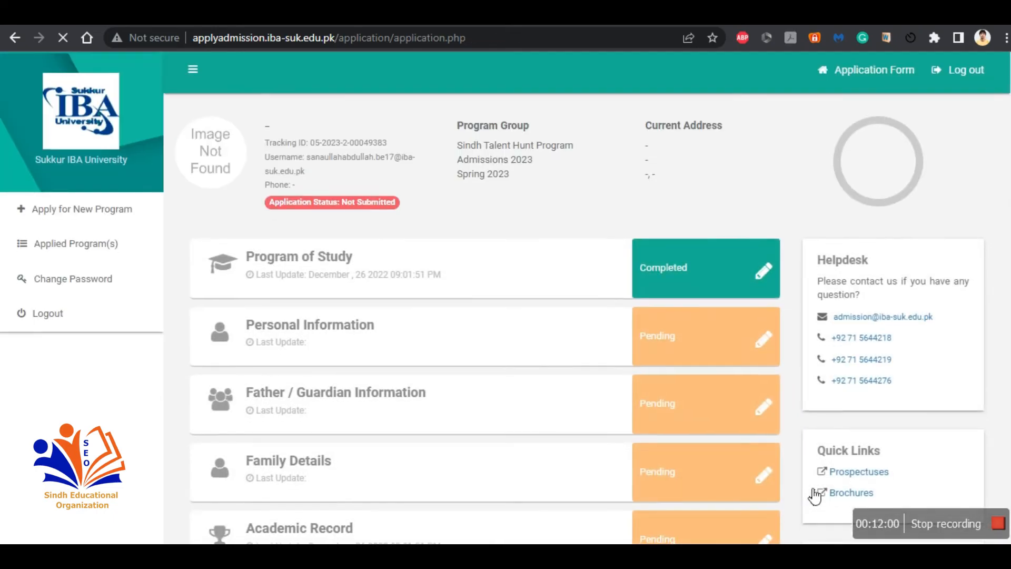
Step: Open the External Test Record section, tick its undertaking, and try to save and complete the section
scroll(815, 495, "down", 4)
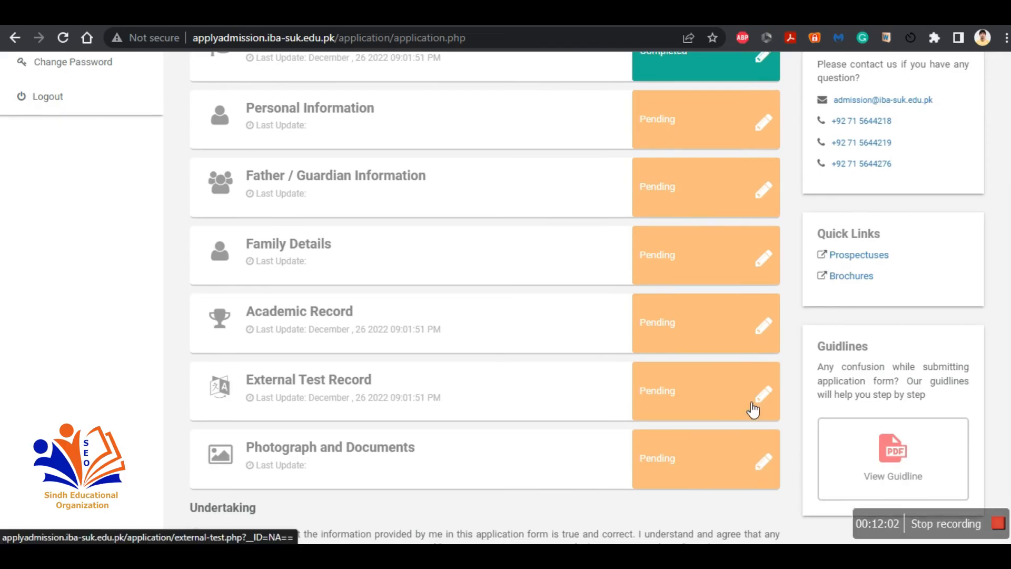
left_click(754, 410)
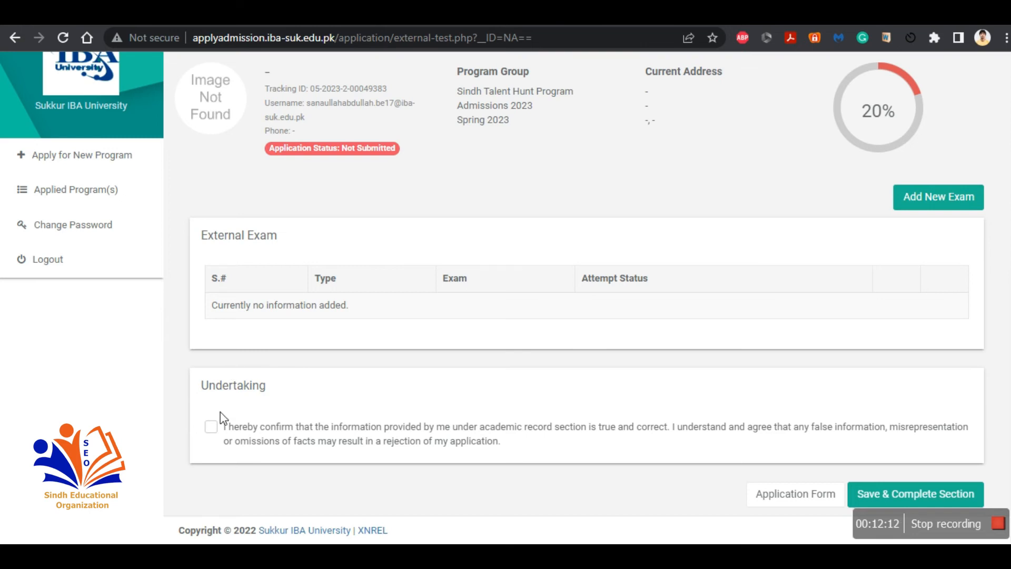
left_click(211, 427)
left_click(898, 492)
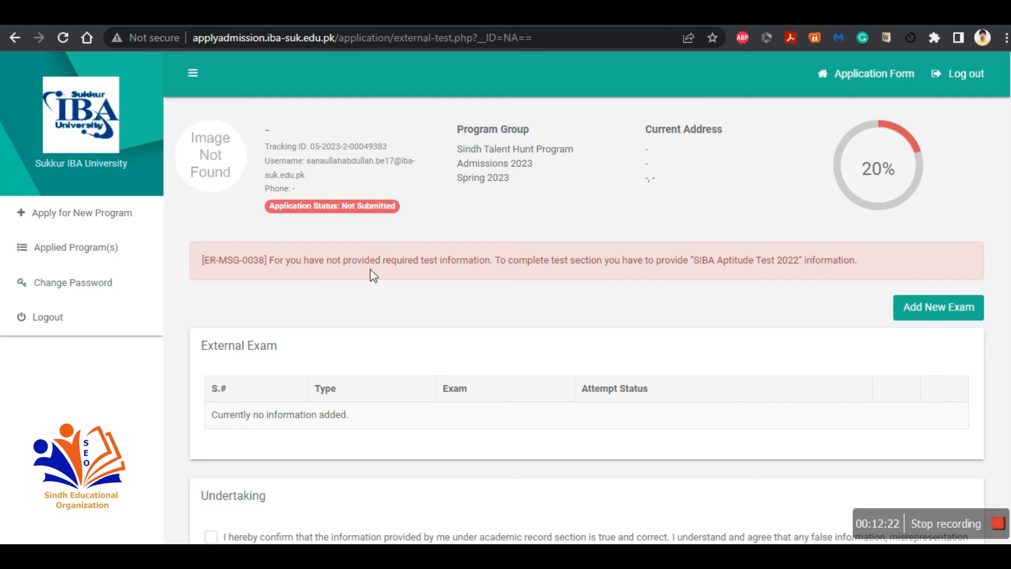
Step: Add a new exam, SIBA Aptitude Test 2022, with attempt status Consider for SIBAU Admission Test, and save it
left_click(903, 309)
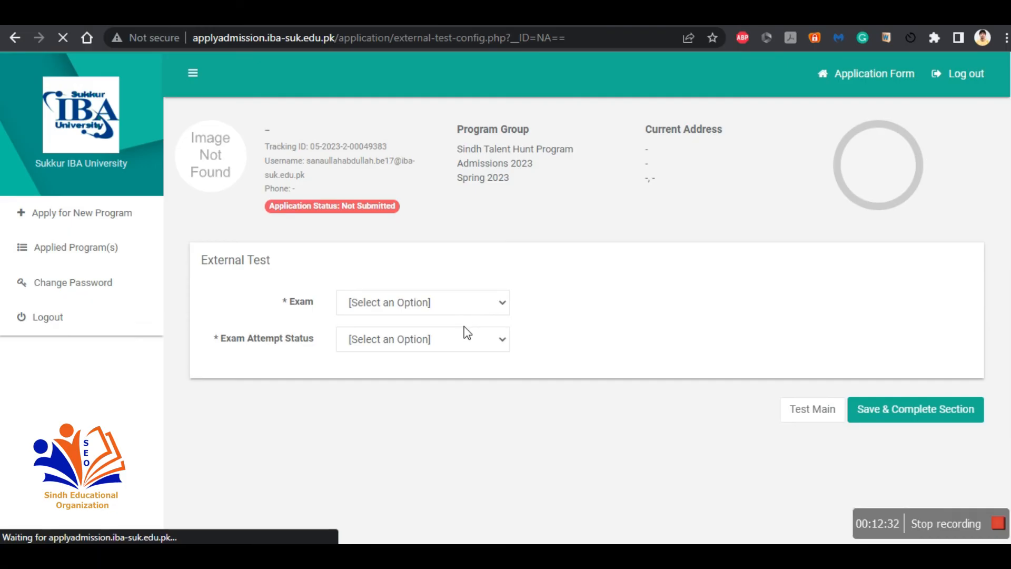
left_click(411, 301)
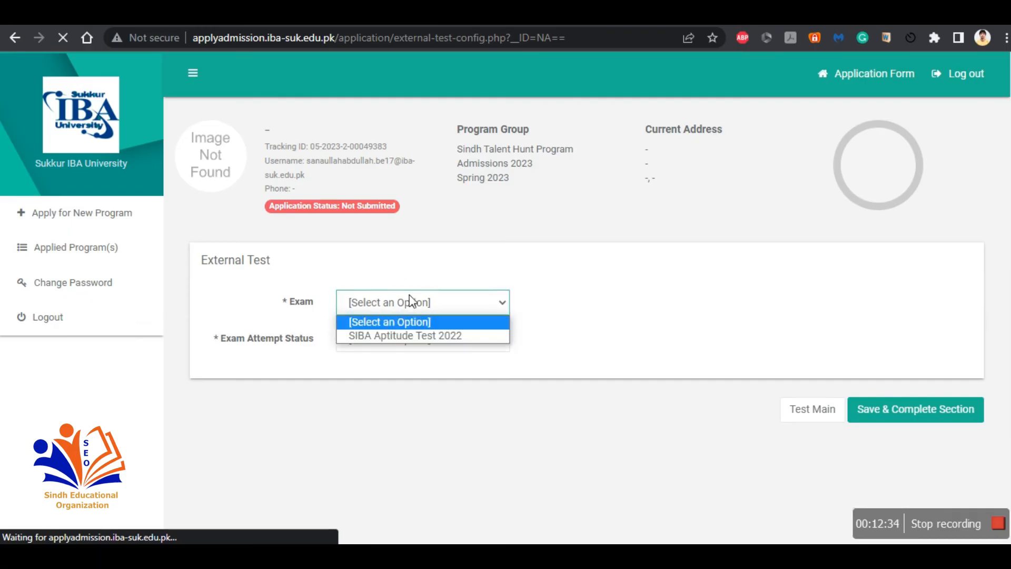
left_click(418, 335)
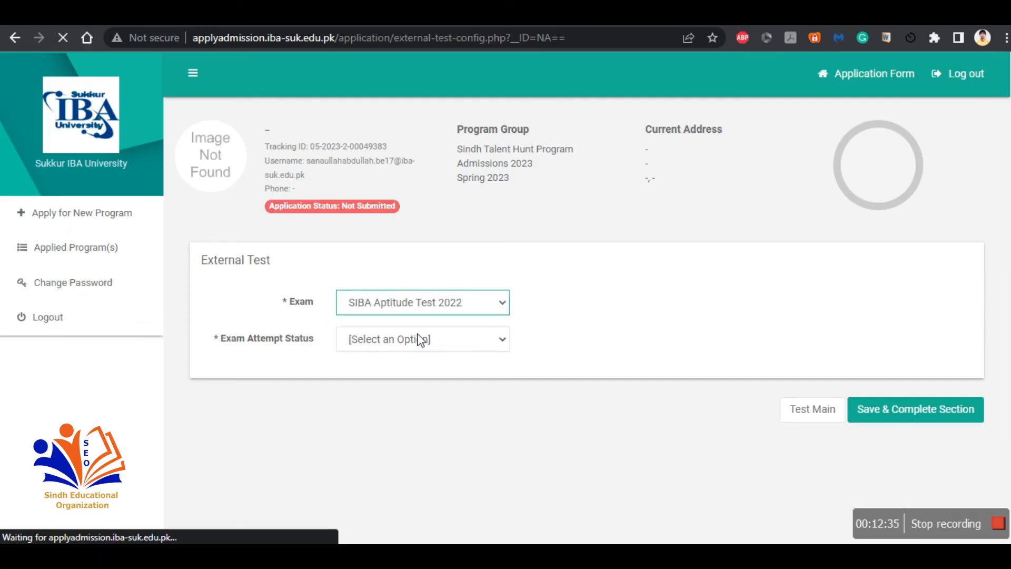
left_click(418, 341)
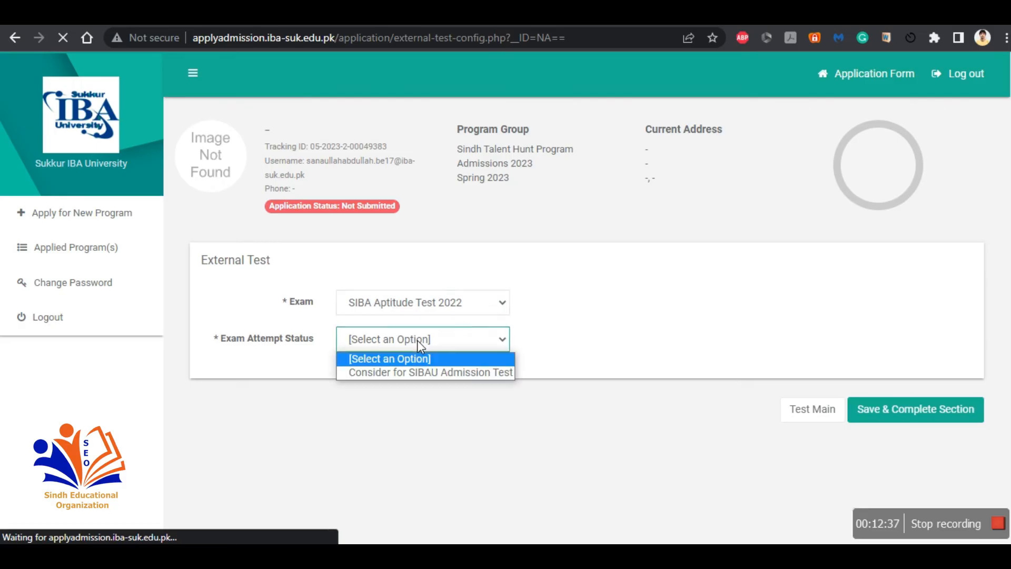
left_click(427, 373)
left_click(954, 414)
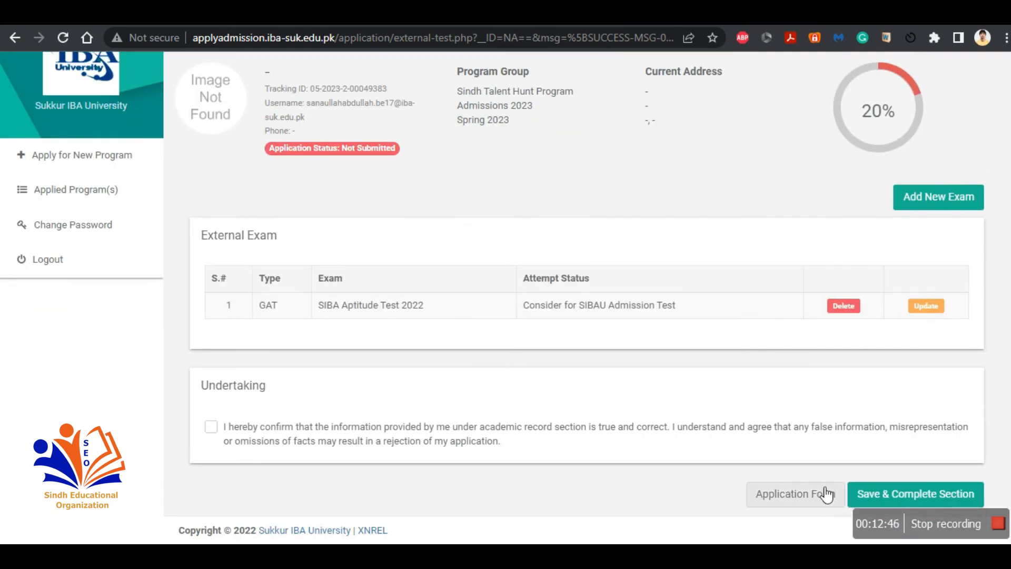
Step: Tick the External Test Record undertaking and save and complete the section
left_click(883, 504)
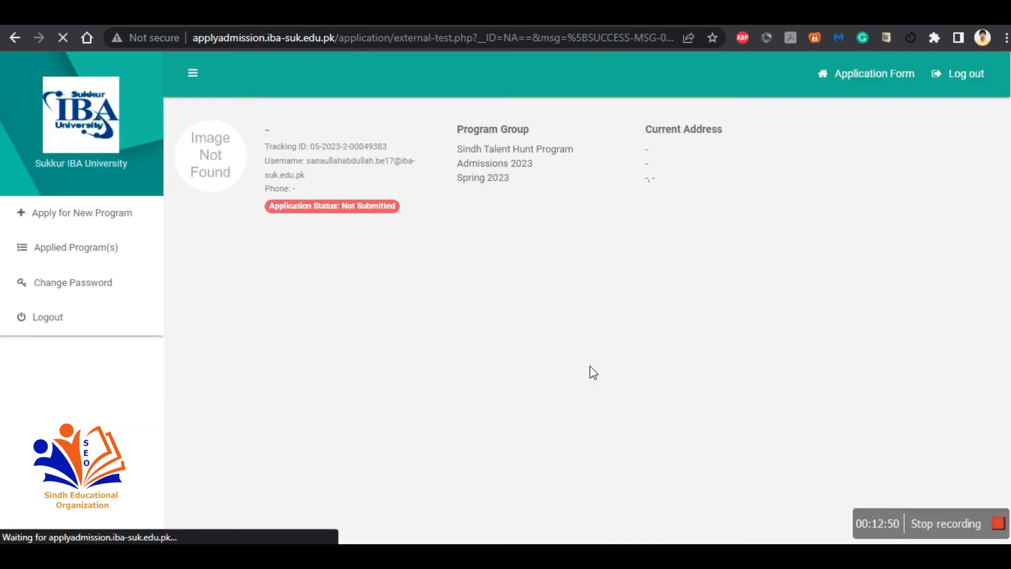
scroll(590, 366, "down", 1)
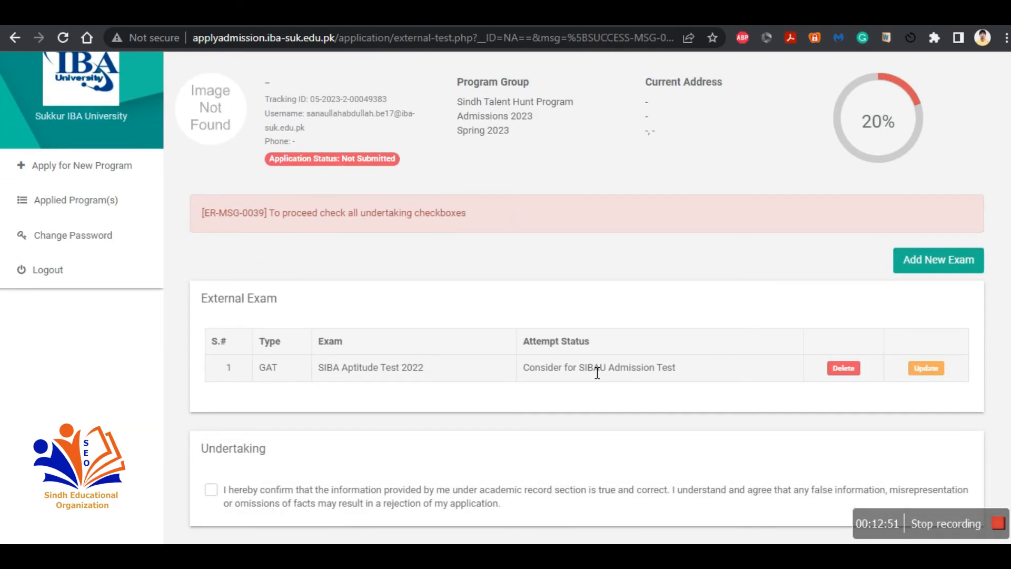
scroll(598, 373, "down", 1)
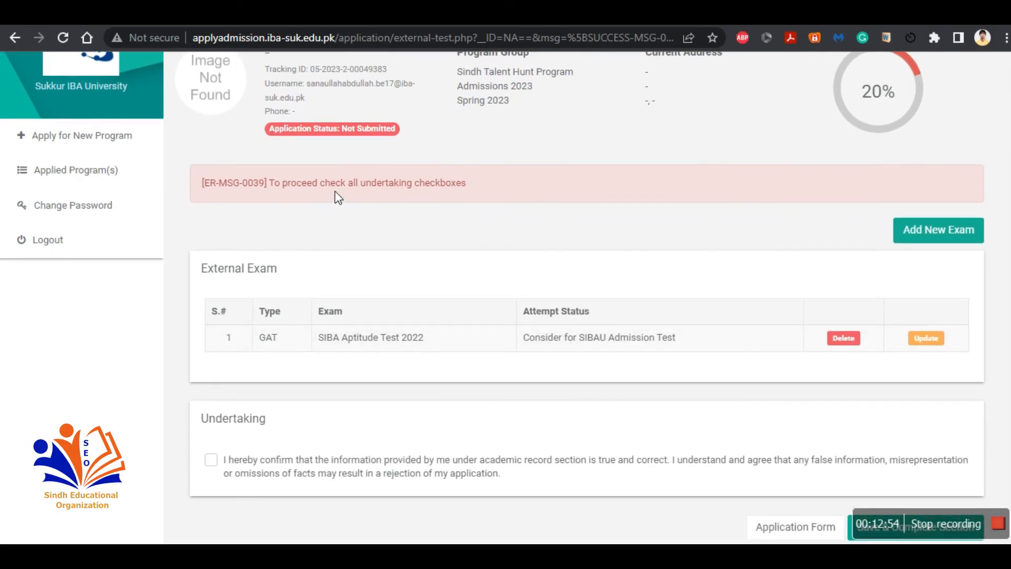
left_click(211, 461)
scroll(503, 444, "down", 1)
left_click(897, 492)
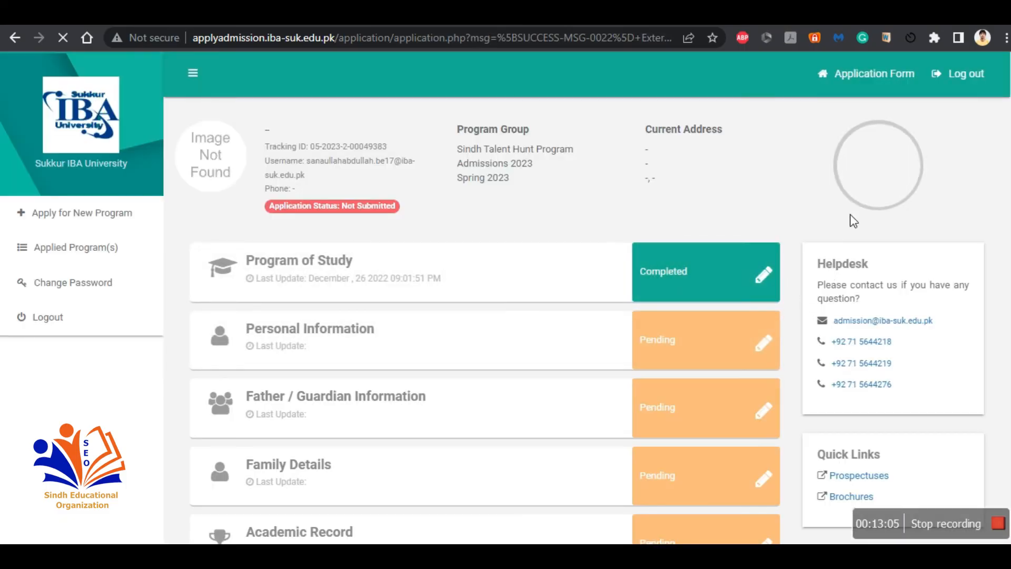
Step: Open the Photograph and Documents section from the application overview
scroll(641, 406, "down", 7)
scroll(643, 408, "up", 1)
scroll(711, 358, "up", 1)
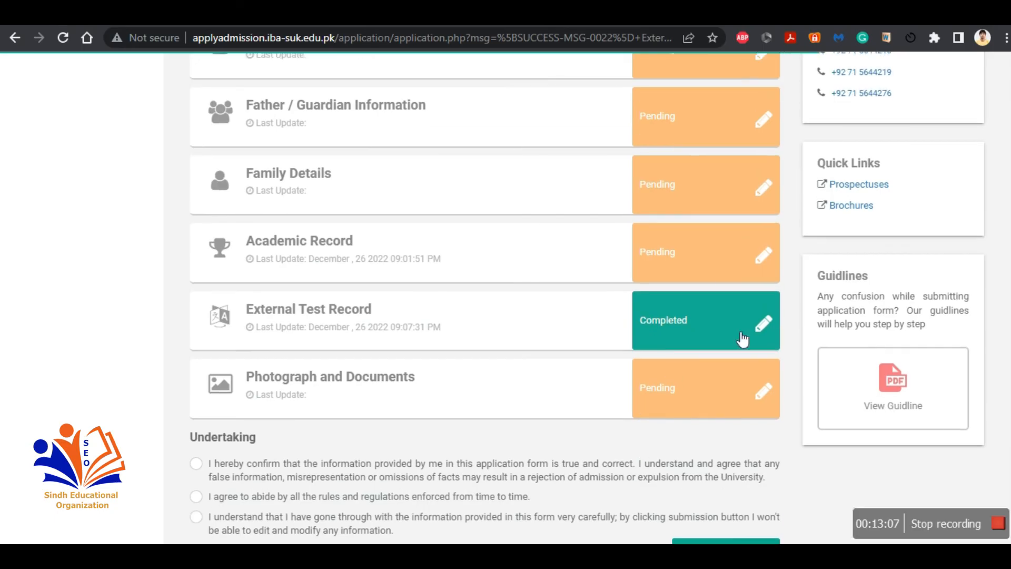
scroll(741, 338, "up", 6)
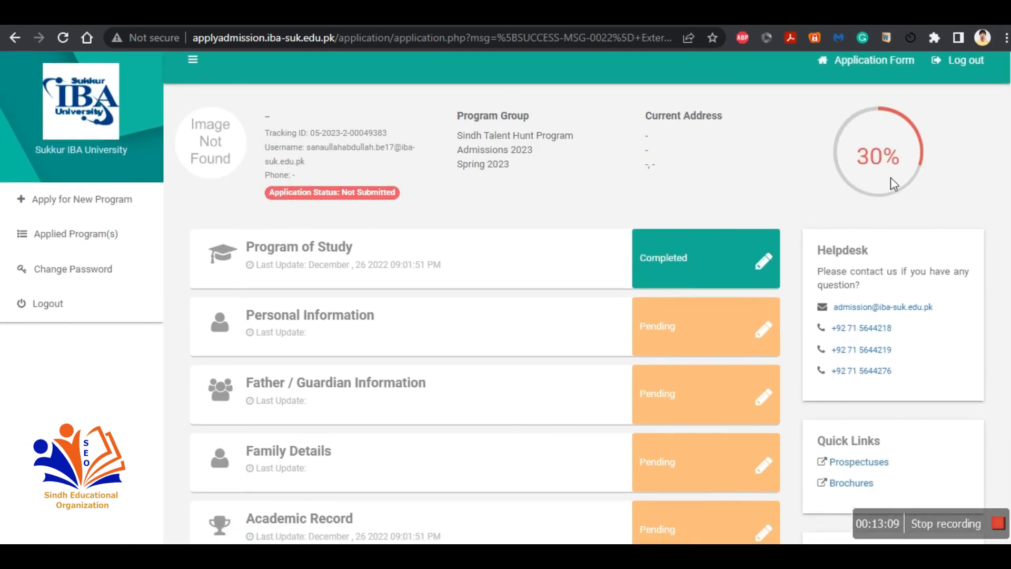
scroll(752, 379, "down", 6)
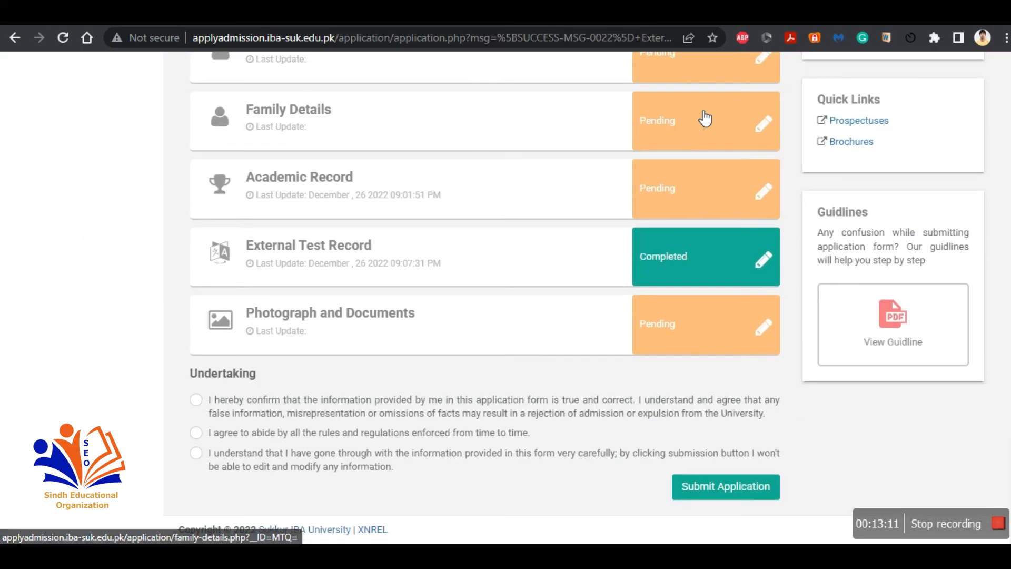
left_click(686, 317)
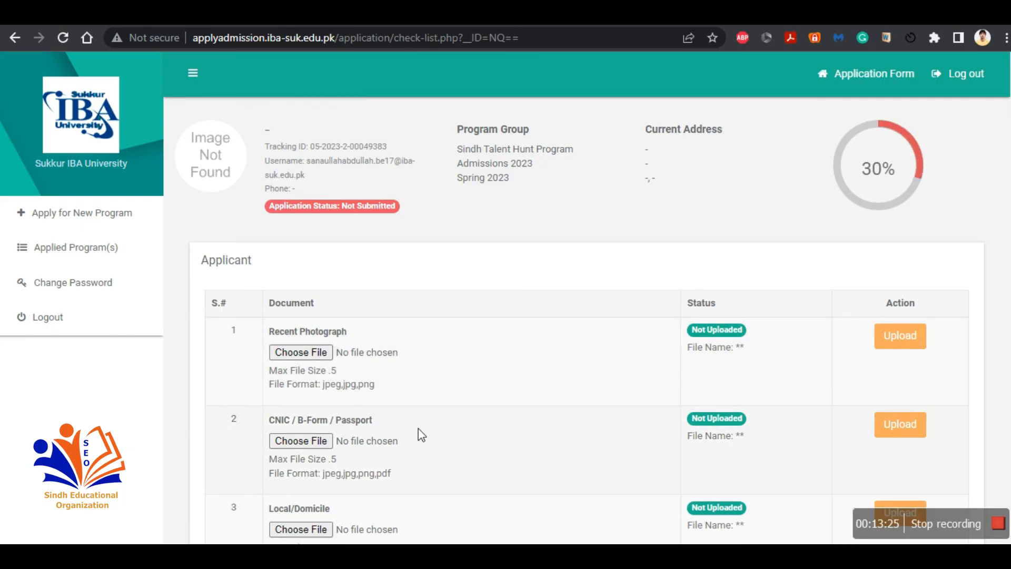
Step: Review the required applicant and family expense documents and their upload limits
scroll(422, 435, "down", 1)
scroll(419, 429, "down", 1)
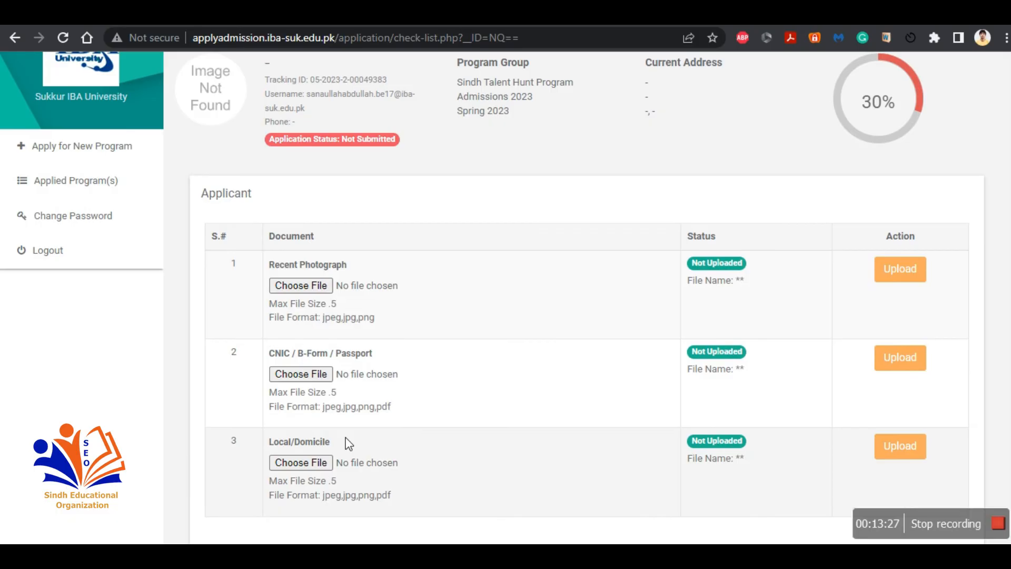
scroll(378, 454, "down", 2)
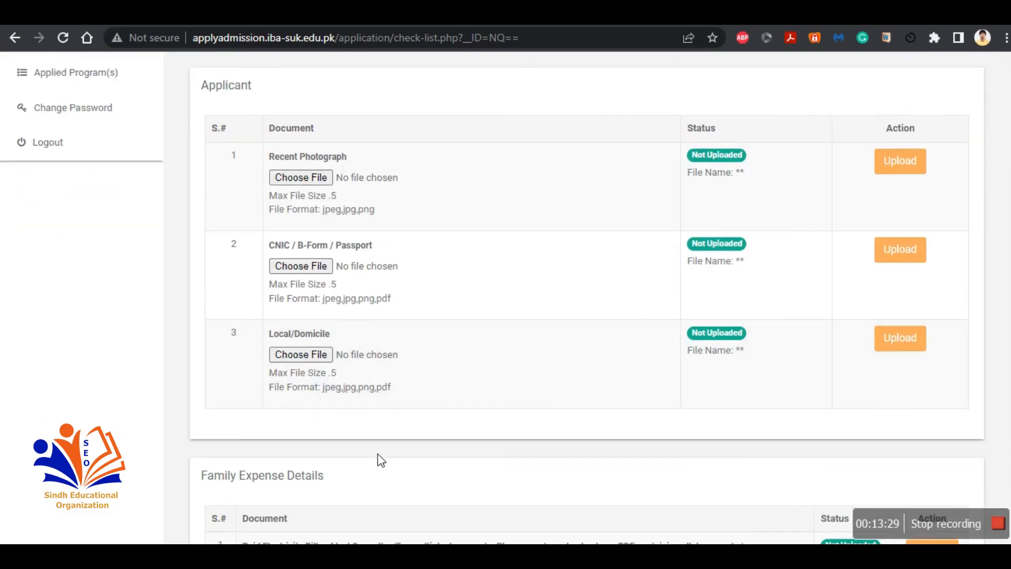
scroll(380, 456, "down", 3)
scroll(317, 411, "up", 1)
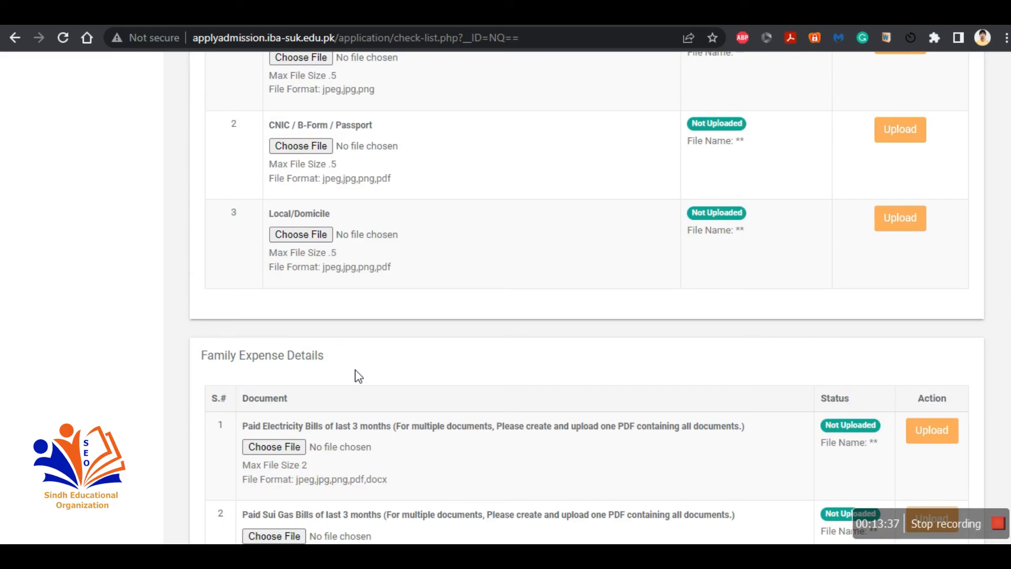
scroll(358, 375, "down", 1)
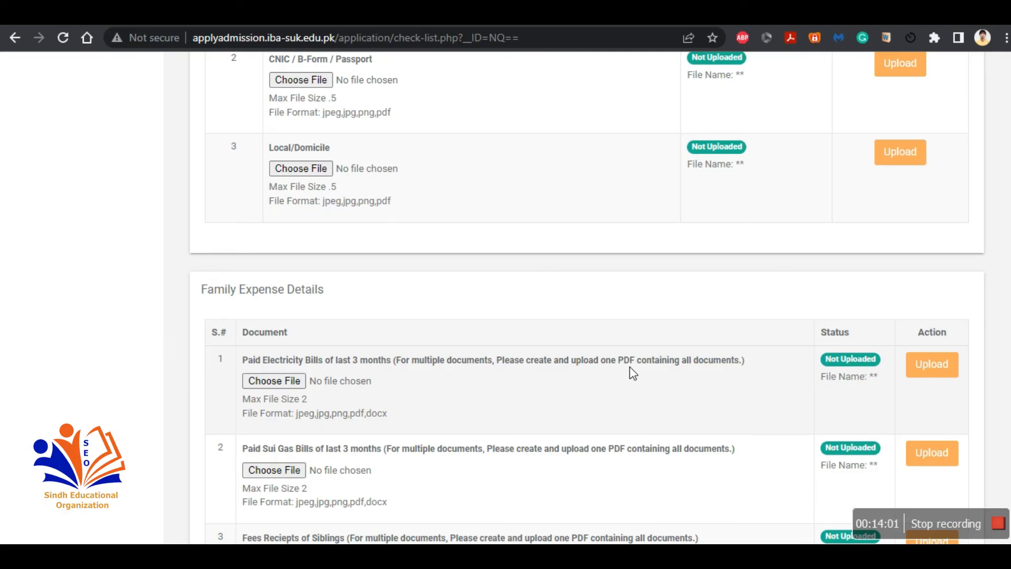
scroll(632, 373, "down", 2)
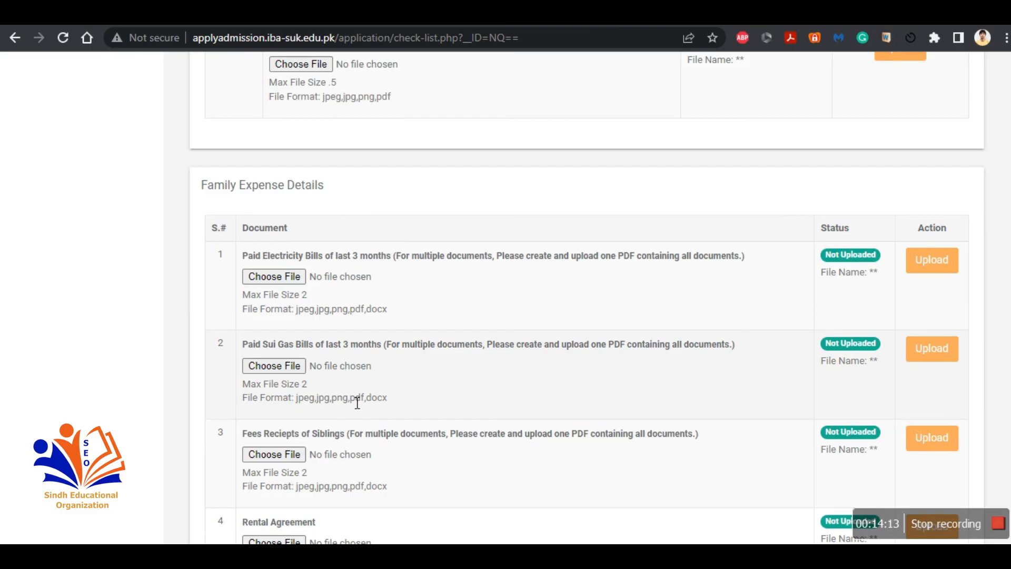
scroll(357, 403, "down", 1)
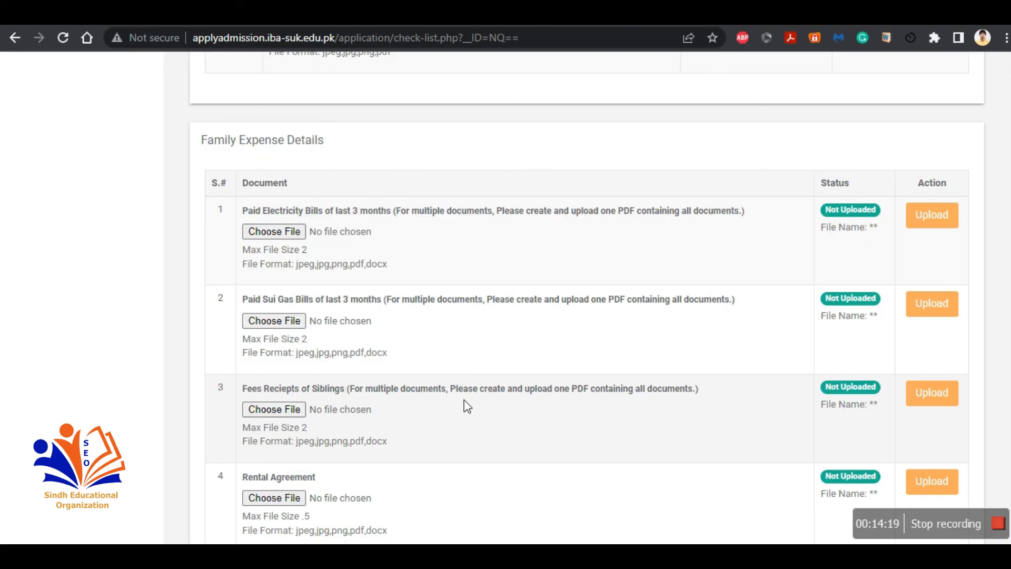
scroll(468, 406, "down", 1)
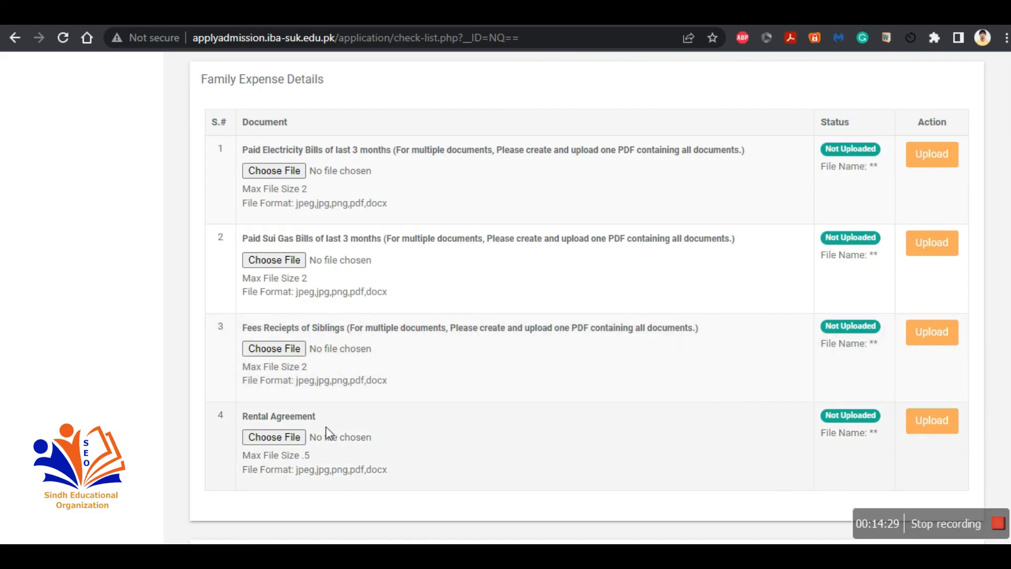
Step: Scroll through the family income, guardian and academic document requirements and their upload limits
scroll(346, 422, "down", 1)
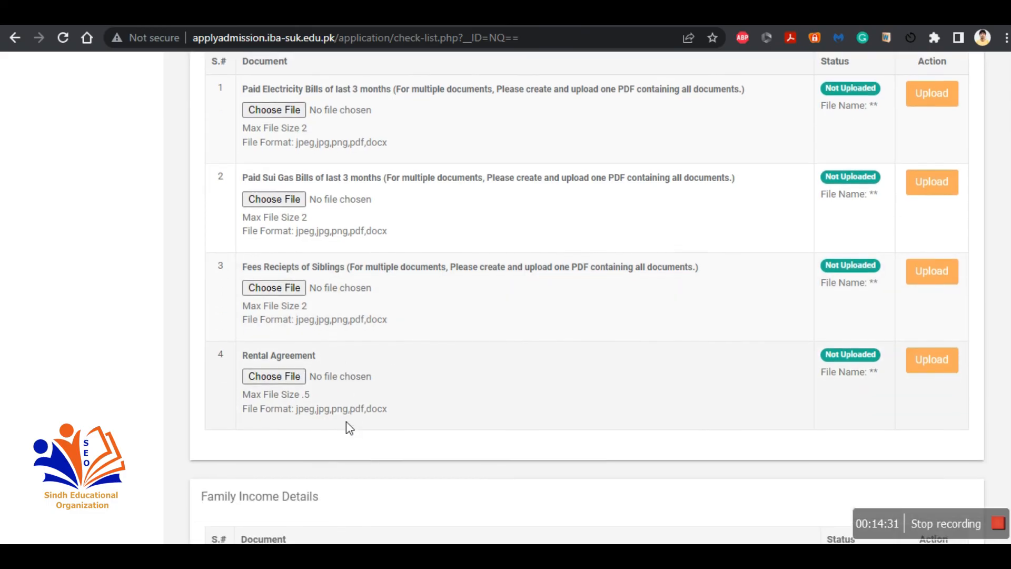
scroll(347, 428, "down", 4)
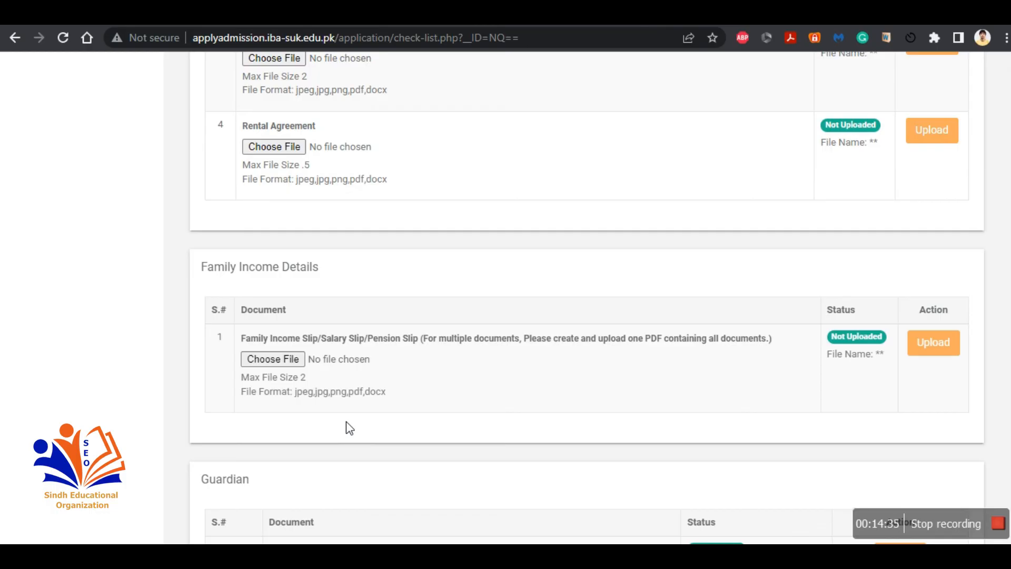
scroll(346, 421, "down", 1)
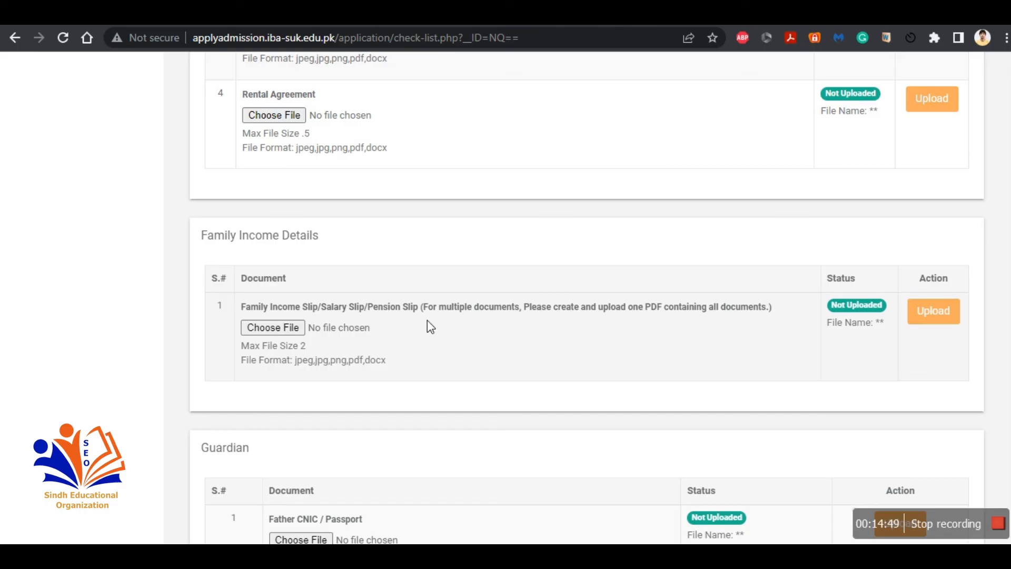
scroll(458, 330, "down", 3)
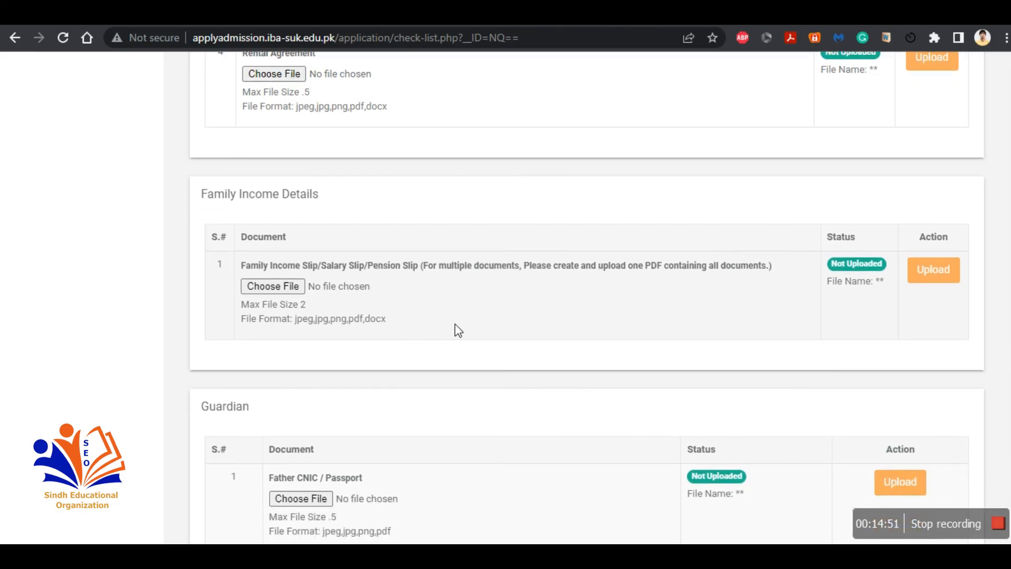
scroll(456, 330, "down", 4)
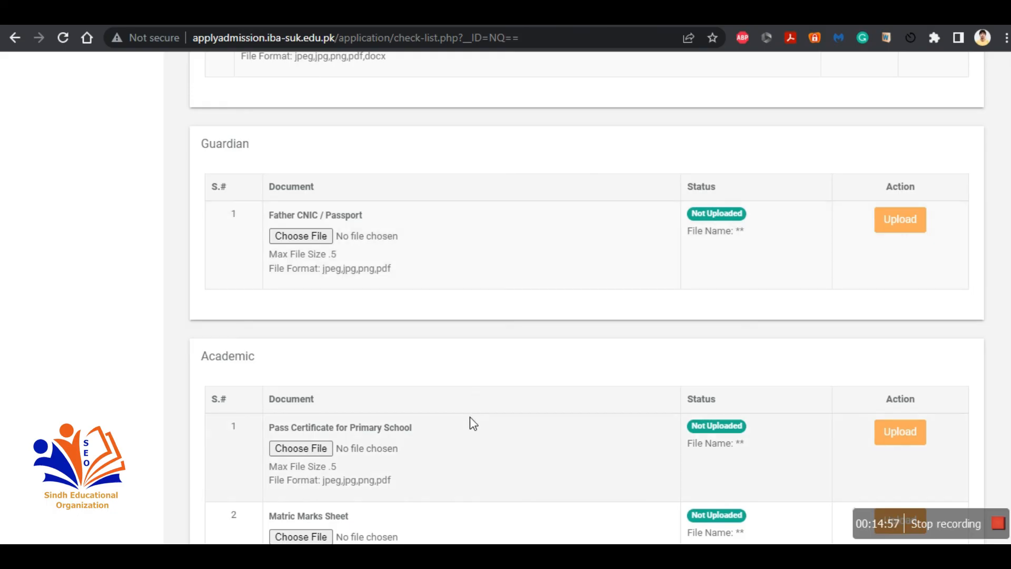
scroll(470, 416, "down", 1)
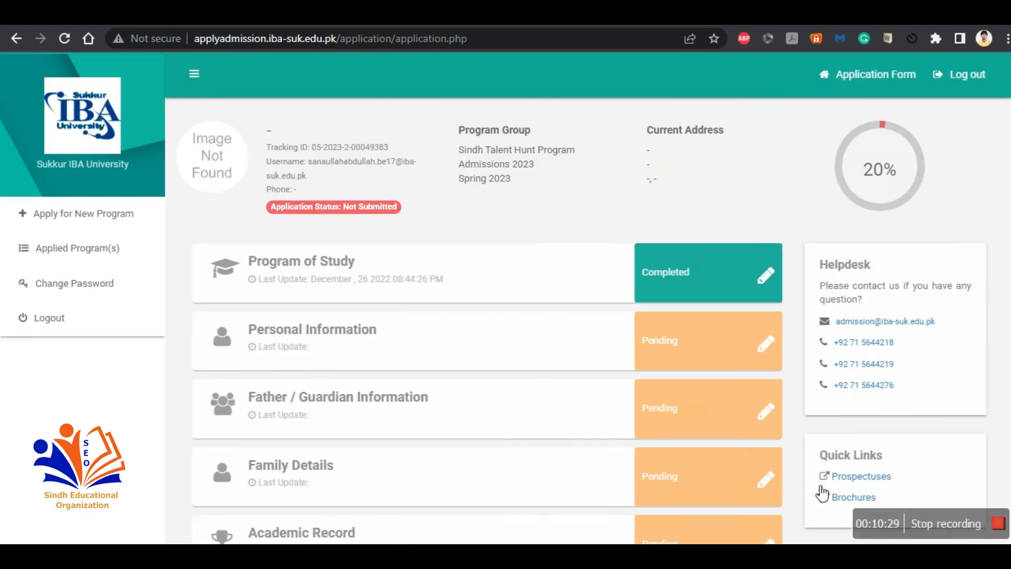
scroll(822, 494, "down", 5)
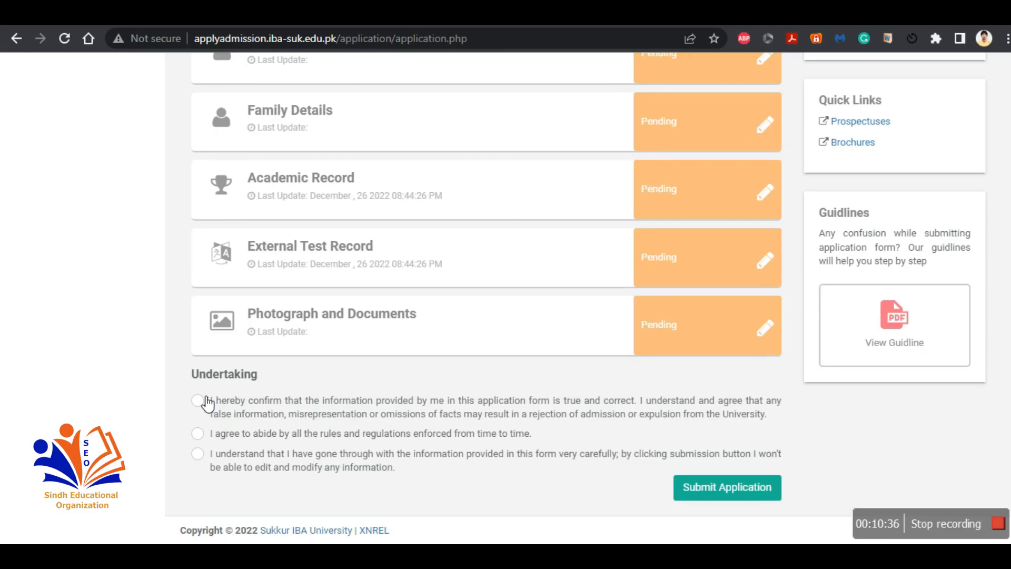
Step: Tick all three undertaking statements on the application overview and attempt to submit the application
left_click(198, 433)
left_click(199, 403)
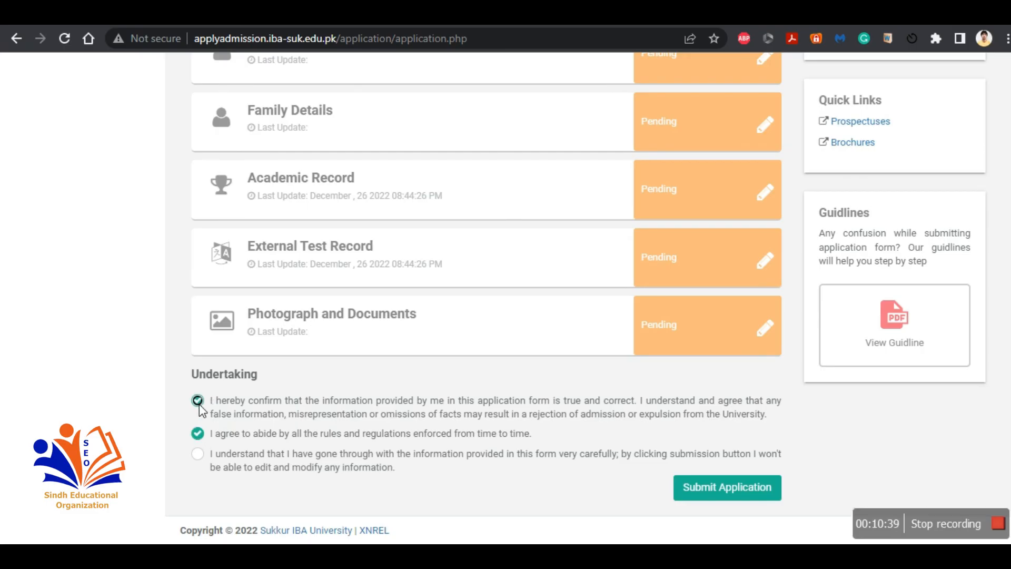
left_click(199, 456)
left_click(661, 499)
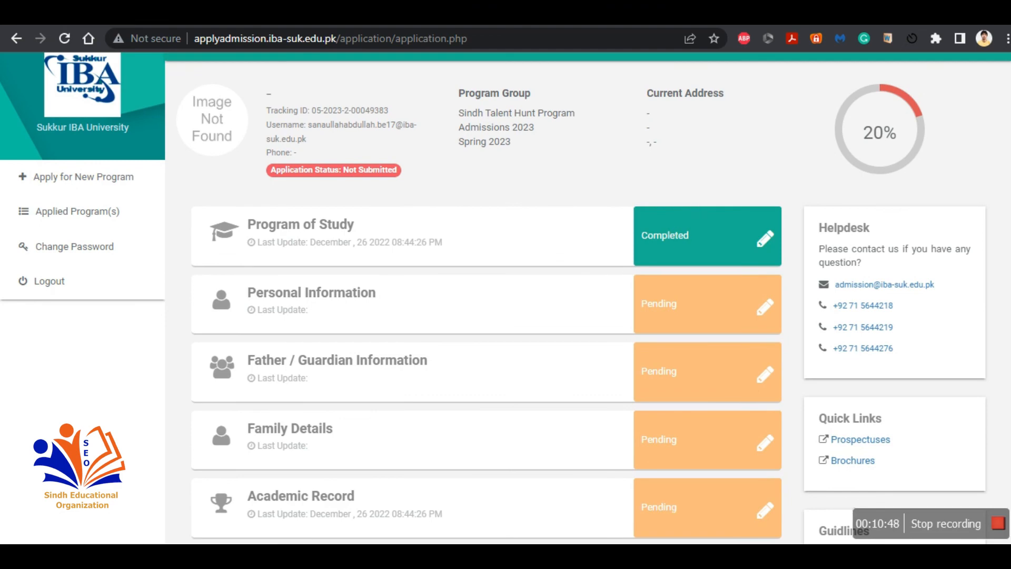
Step: Review the downloaded program advertisement PDF's eligibility criteria and deadlines, and return to the application overview
left_click(706, 14)
scroll(536, 292, "down", 4)
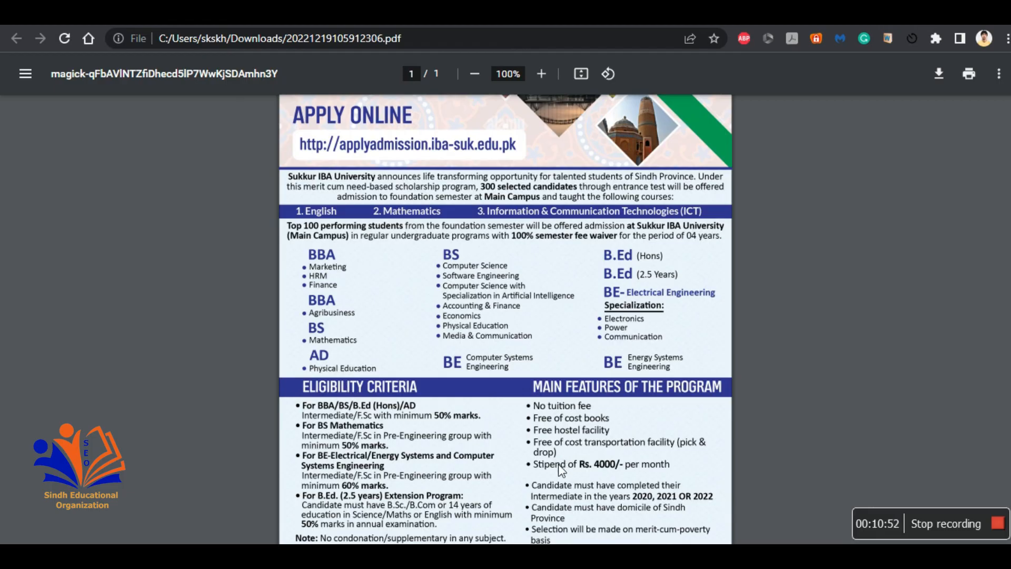
scroll(637, 471, "down", 2)
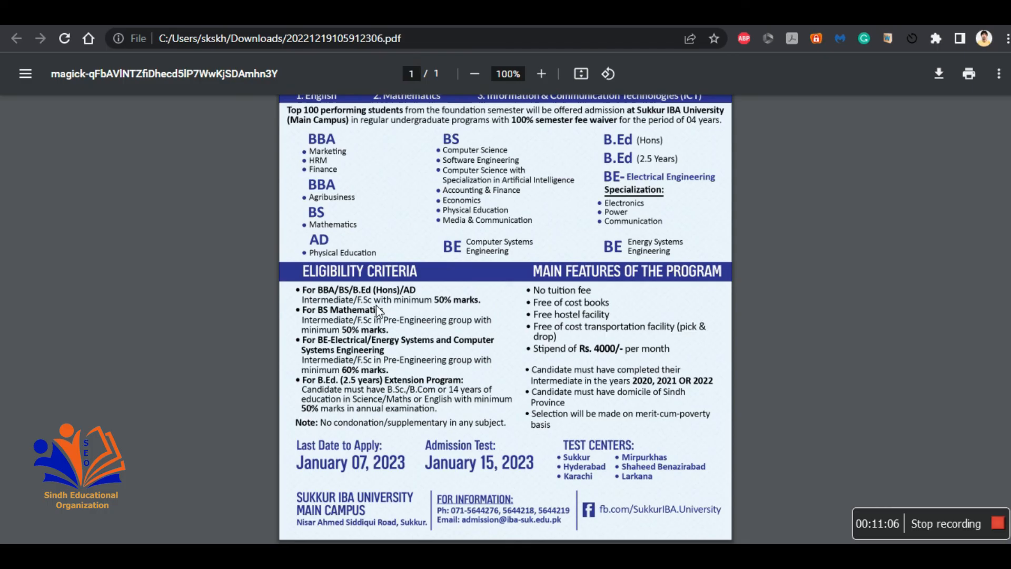
left_click(704, 16)
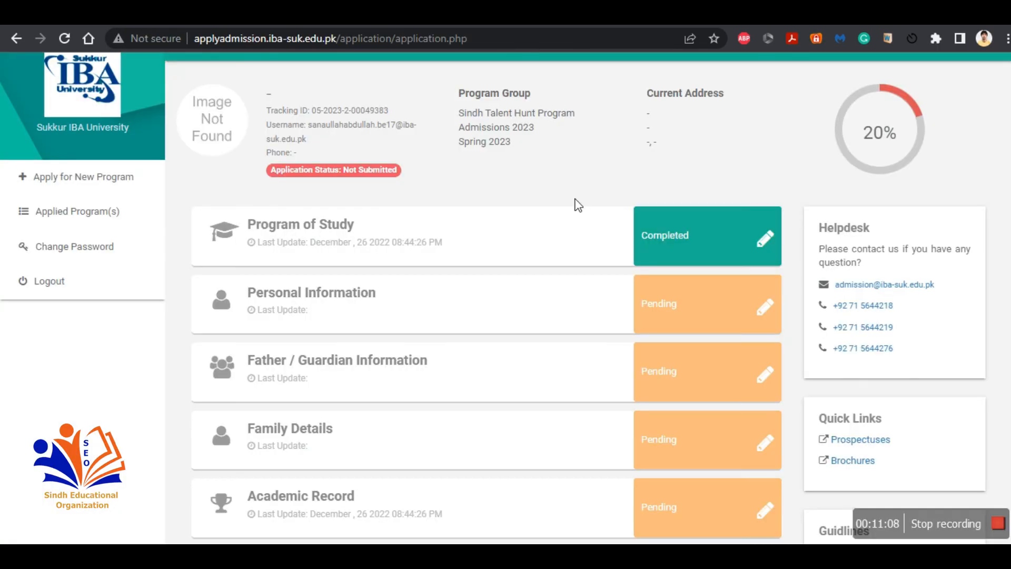
scroll(575, 198, "down", 1)
scroll(578, 204, "down", 1)
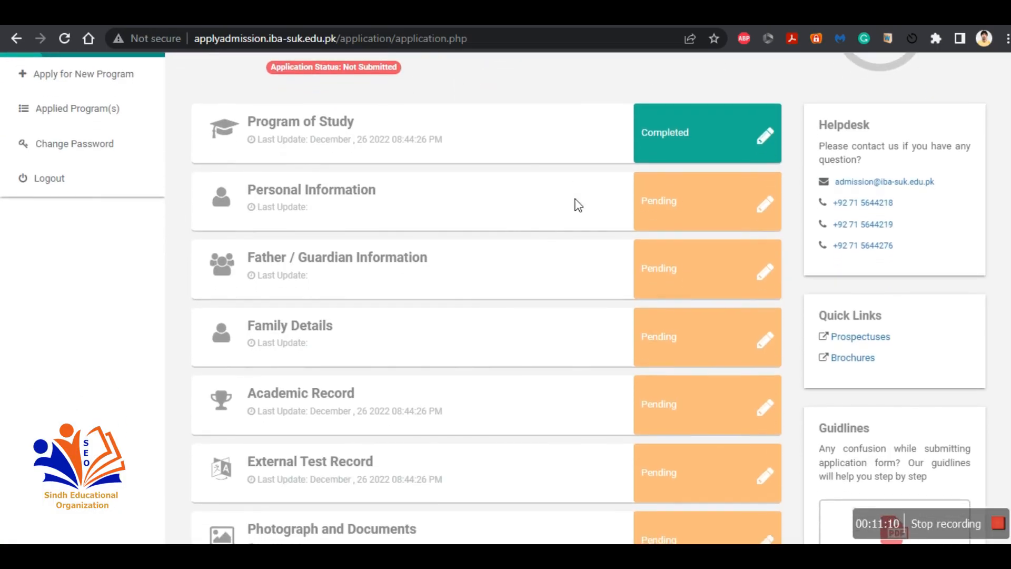